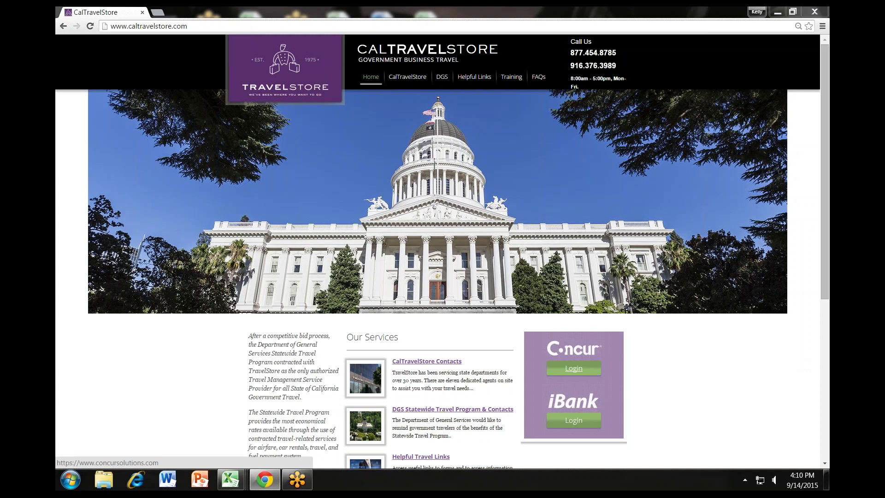
Sign in to Concur Travel with the account password, declining Chrome's offer to save it
left_click(574, 369)
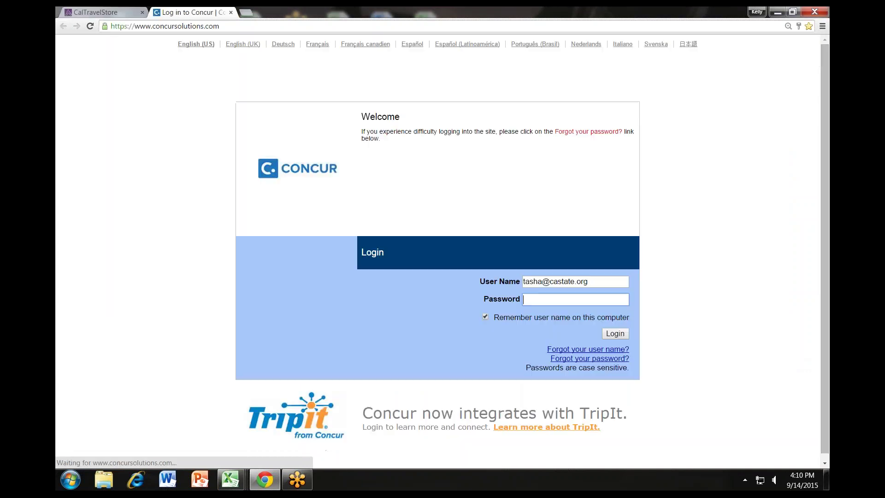
type("****")
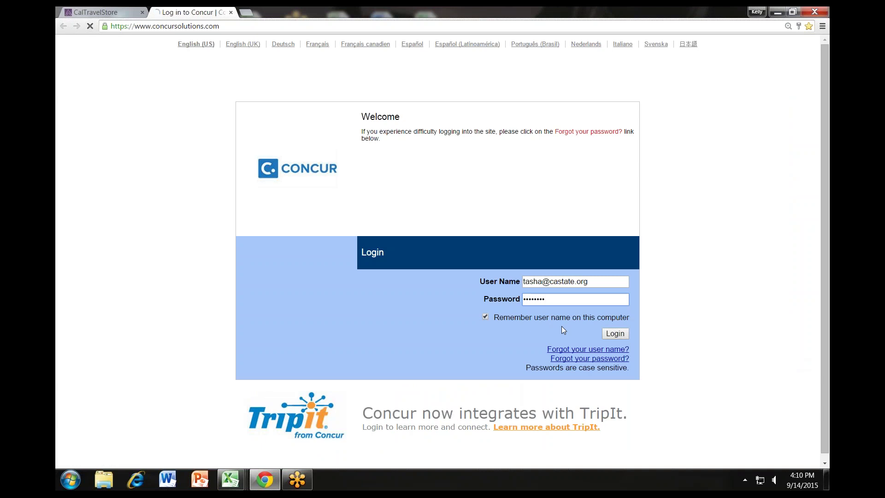
key("Return")
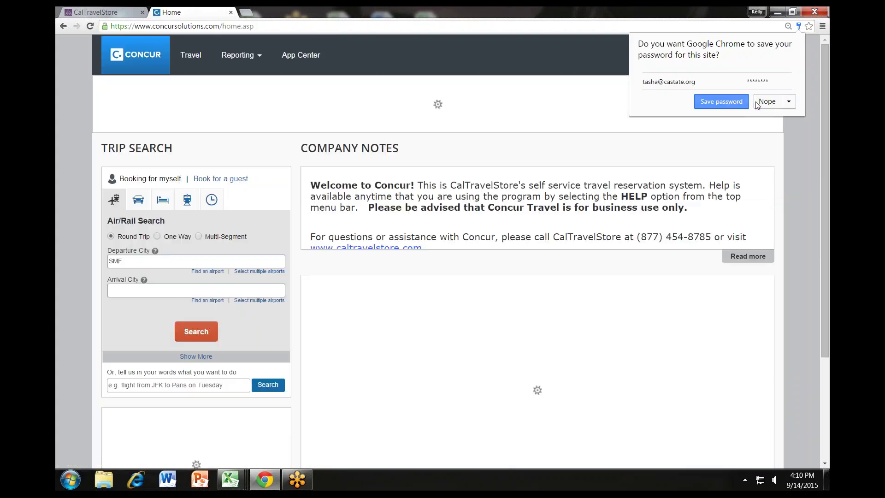
left_click(767, 102)
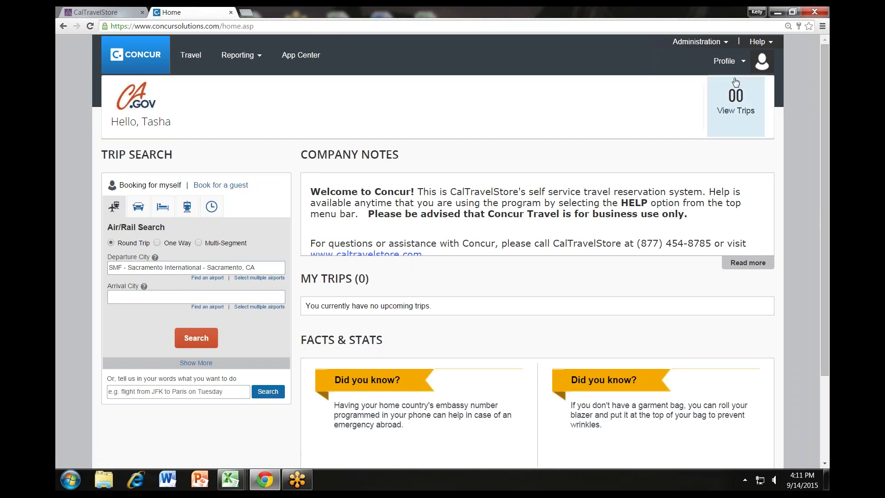
left_click(732, 63)
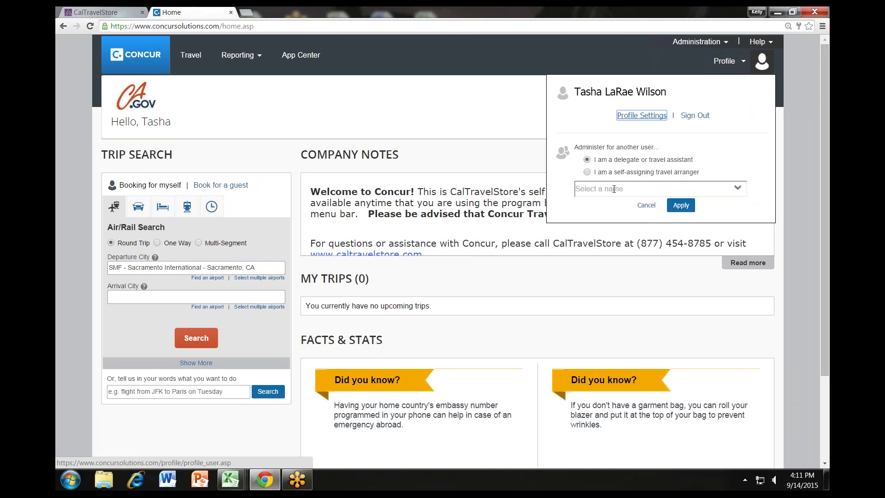
left_click(614, 189)
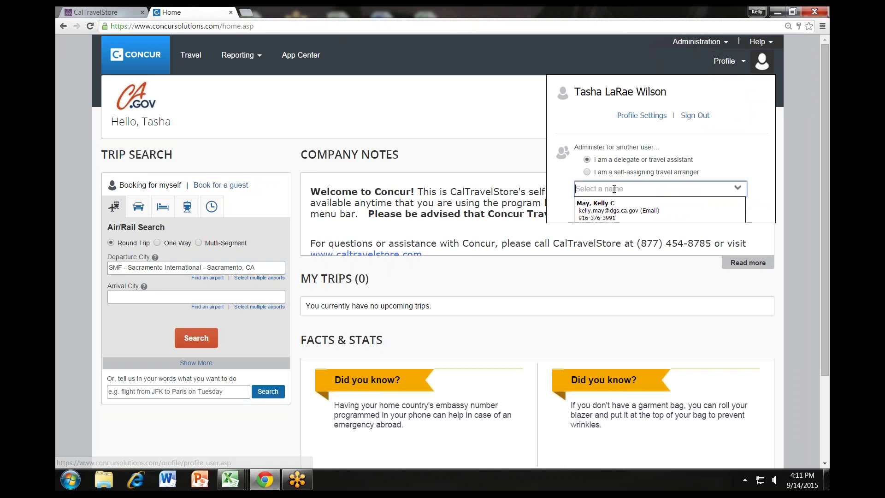
left_click(609, 216)
left_click(682, 206)
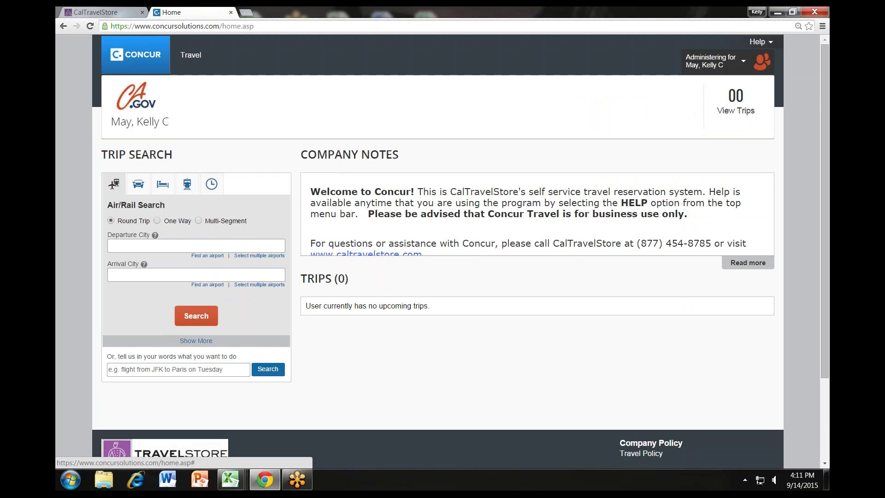
left_click(756, 65)
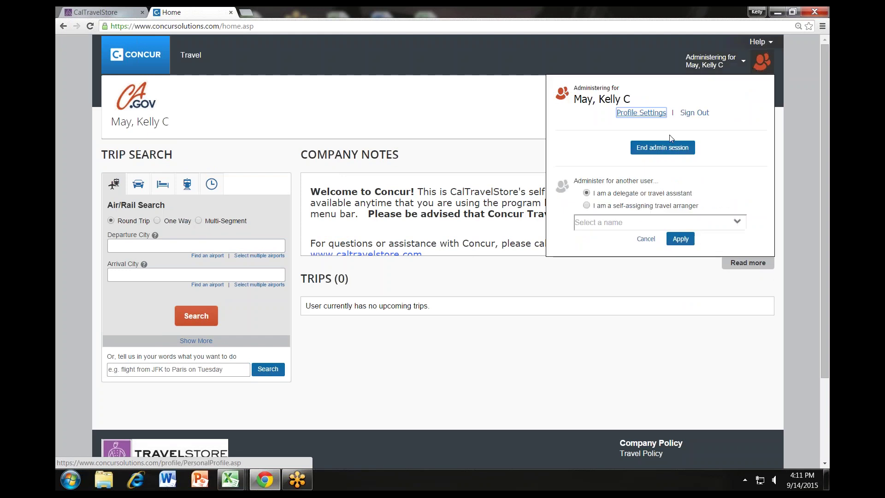
left_click(665, 149)
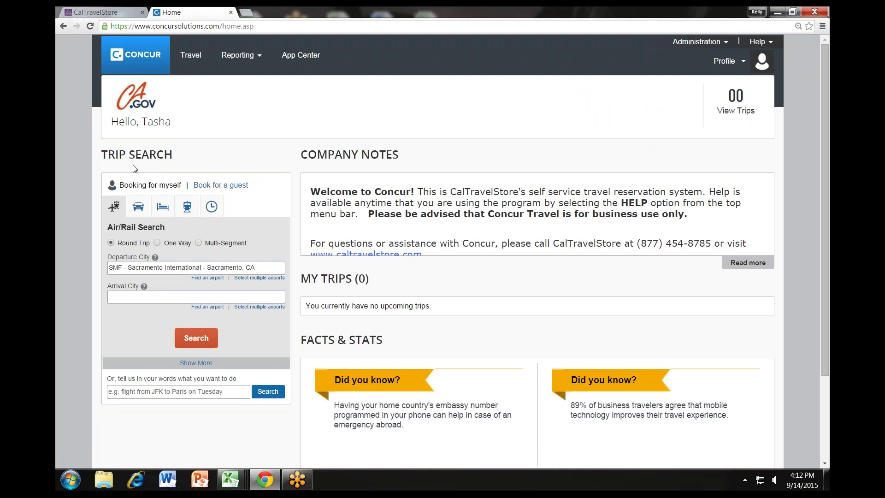
Expand the search form and set the trip type to Round Trip
left_click(114, 206)
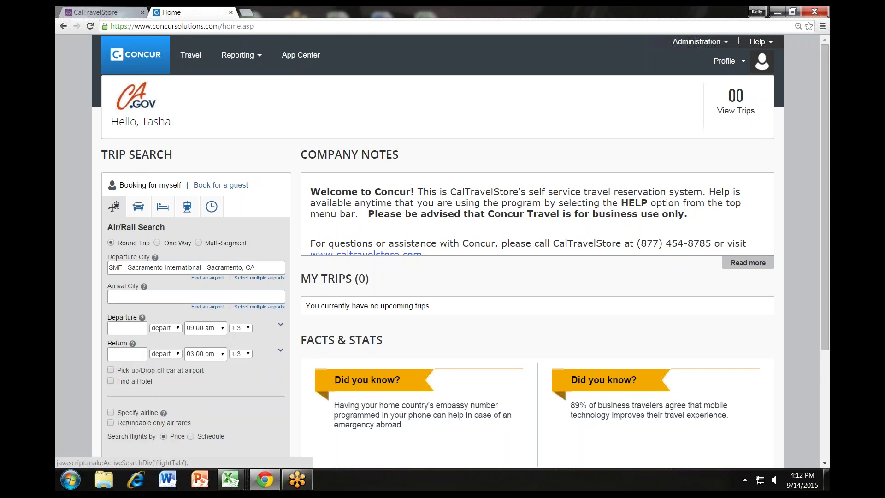
scroll(114, 207, "down", 1)
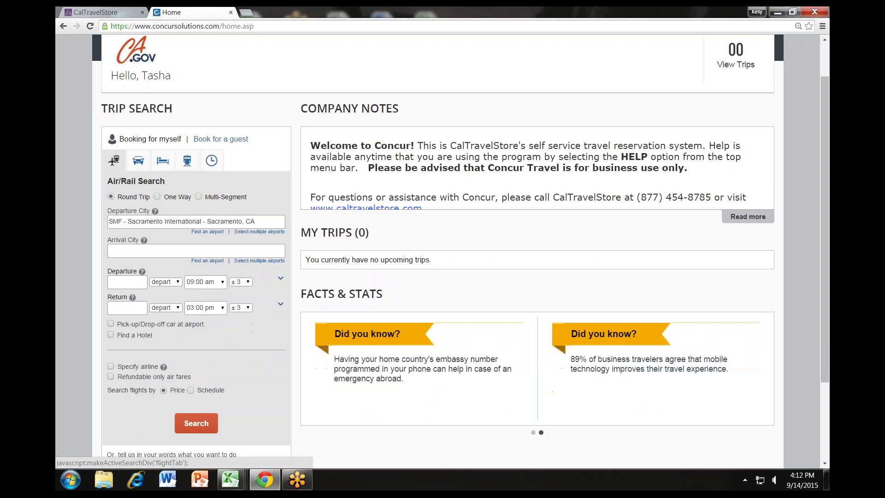
scroll(114, 161, "down", 1)
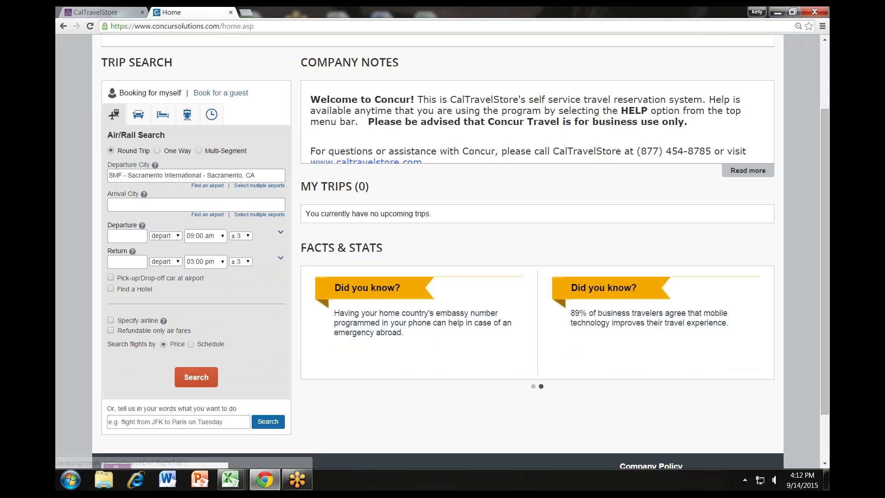
left_click(157, 151)
left_click(198, 151)
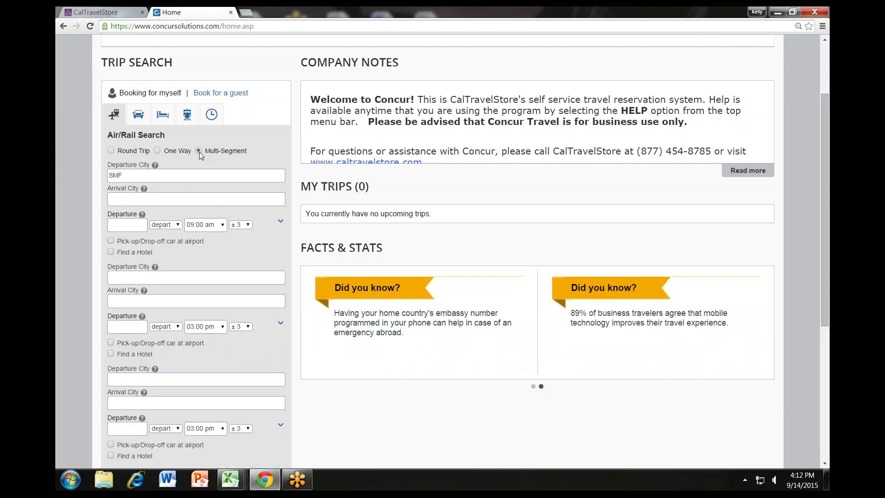
left_click(111, 151)
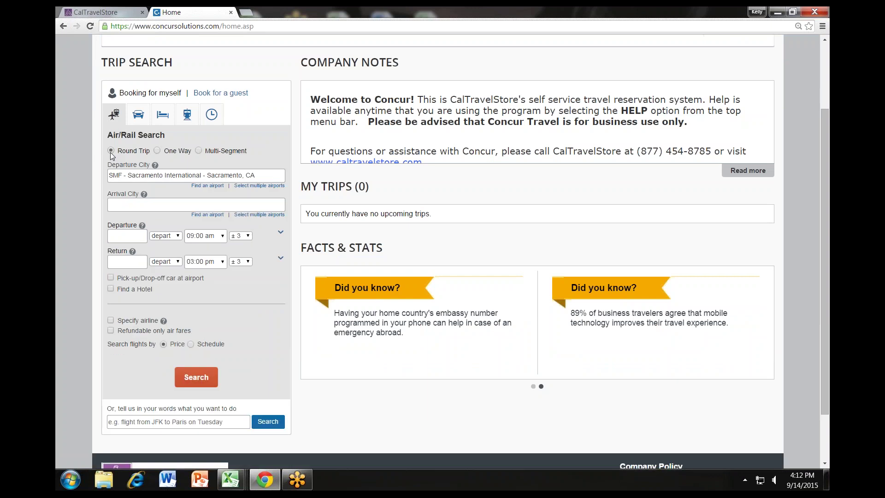
Set the arrival city to LAX - Los Angeles Intl
left_click(132, 203)
type("lax")
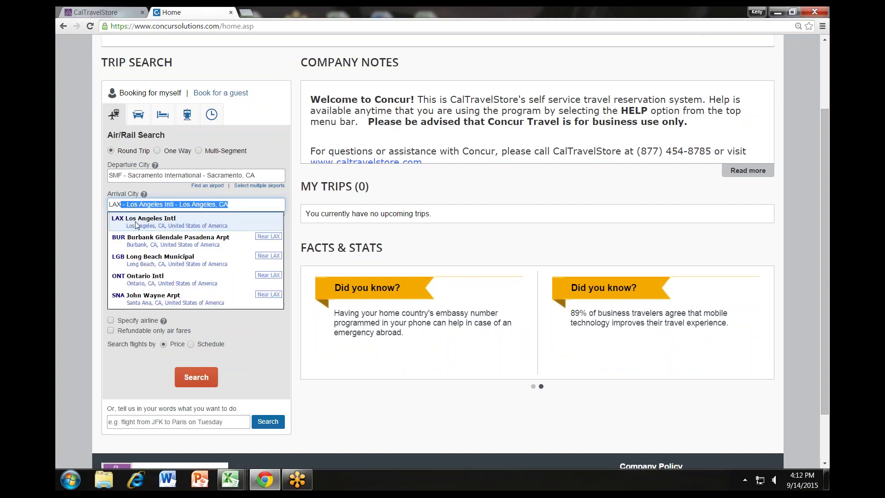
key("Return")
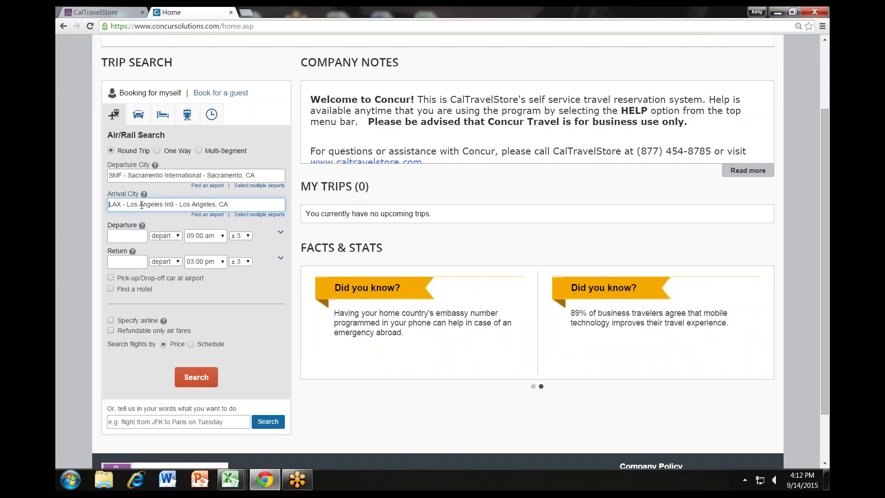
left_click(142, 205)
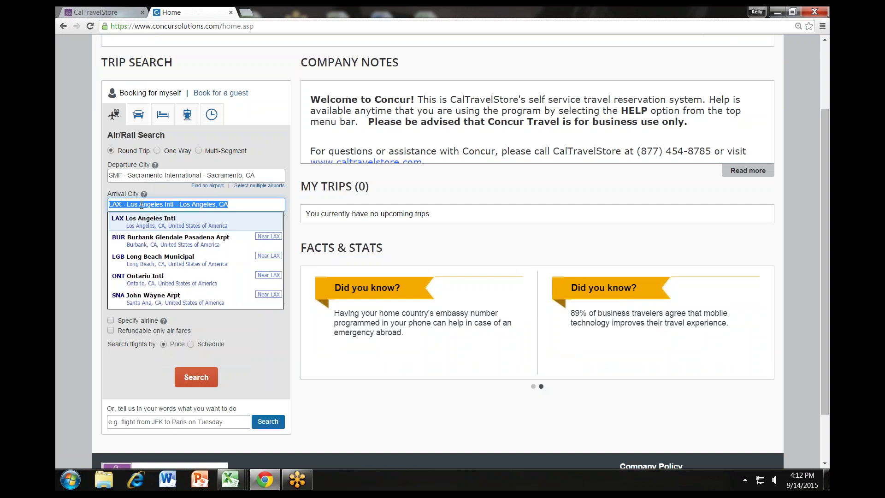
left_click(153, 229)
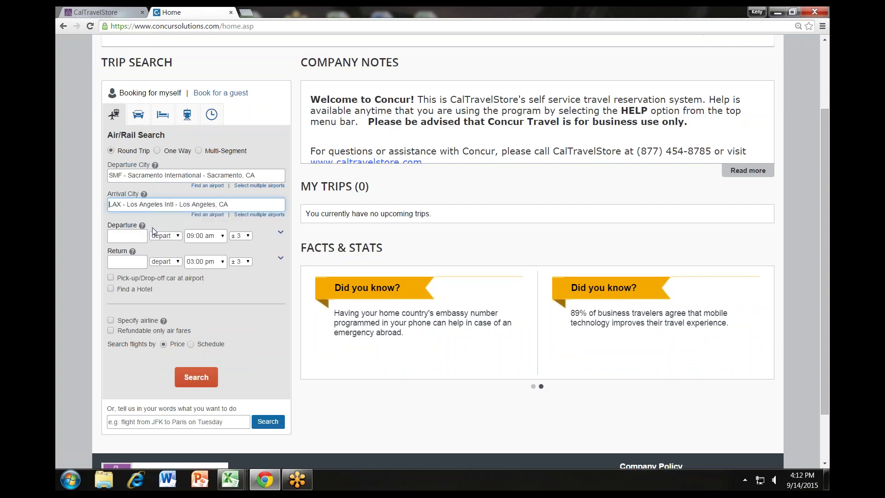
Set the departure date to 10/19/2015
left_click(114, 238)
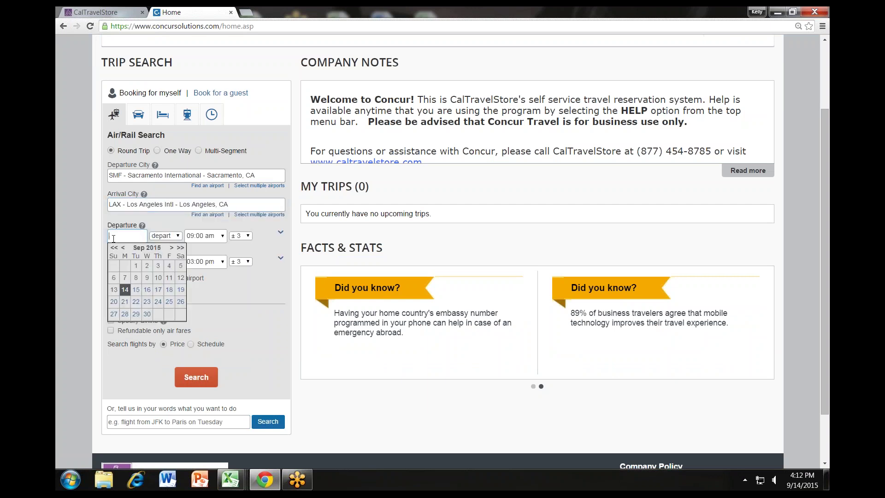
left_click(171, 247)
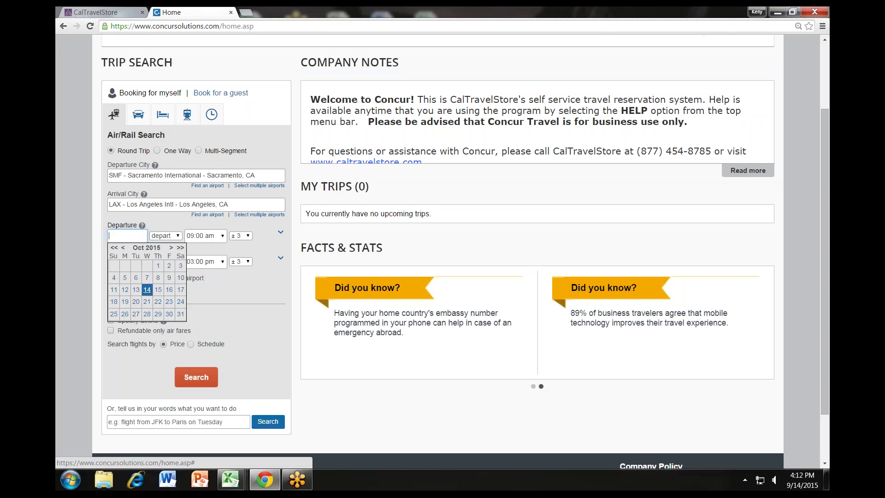
left_click(125, 302)
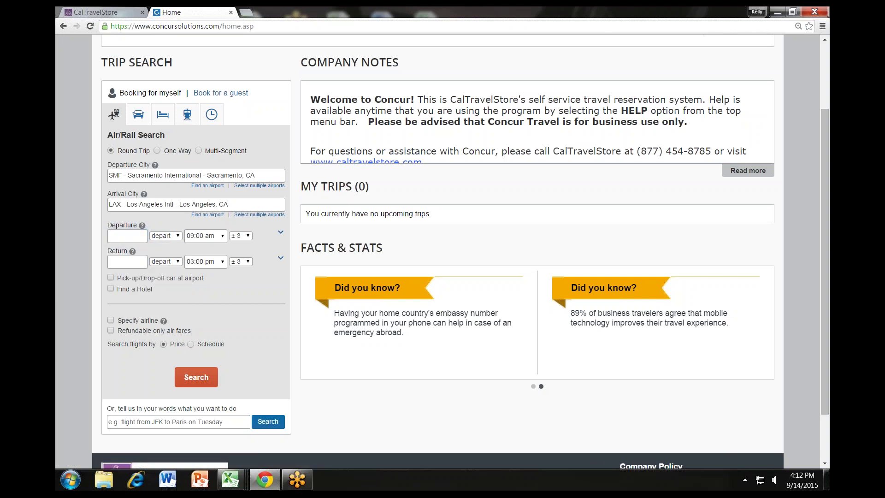
left_click(127, 236)
left_click(171, 247)
left_click(125, 302)
Keep a 09:00 am departure with a ±3 hour window and set the return time to 04:00 pm
left_click(220, 239)
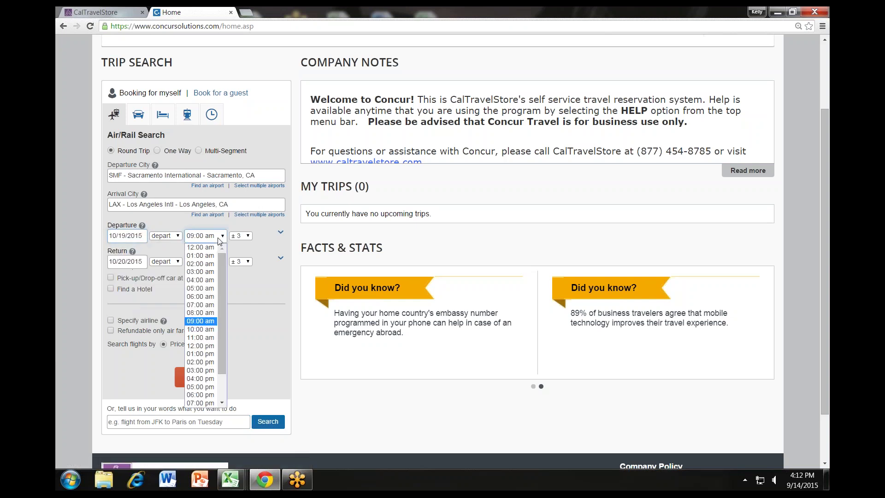
left_click(210, 321)
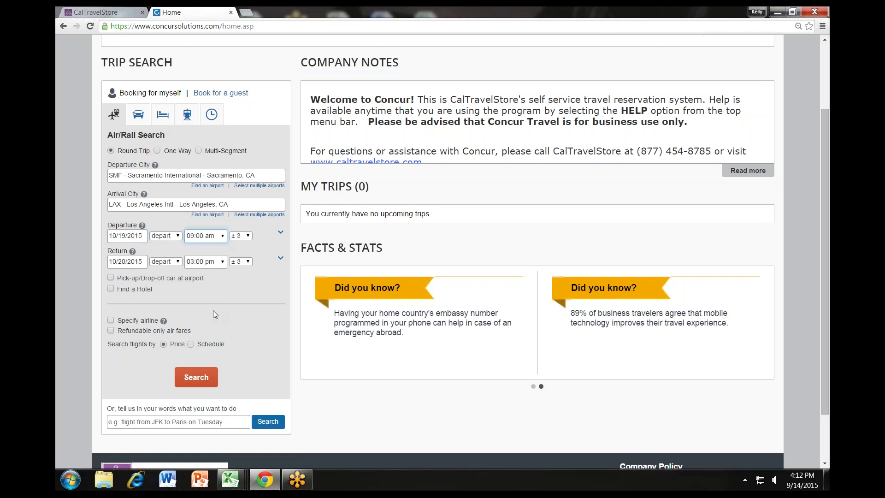
left_click(217, 262)
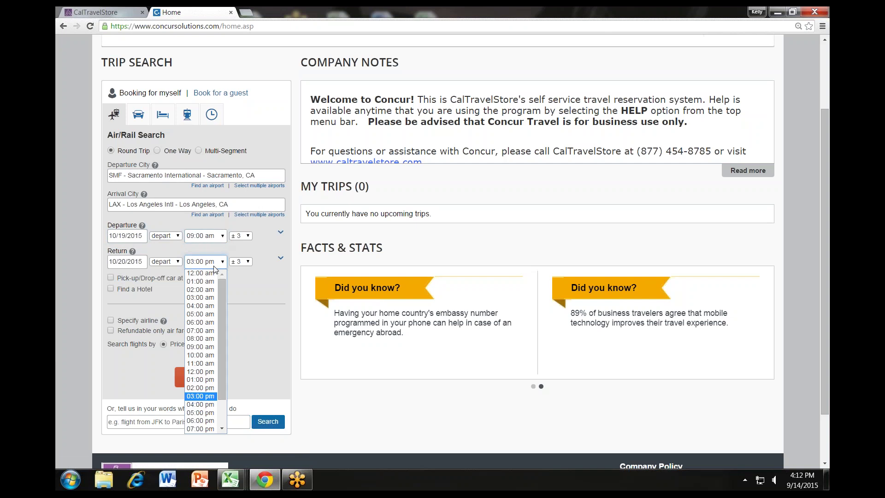
left_click(211, 405)
left_click(241, 236)
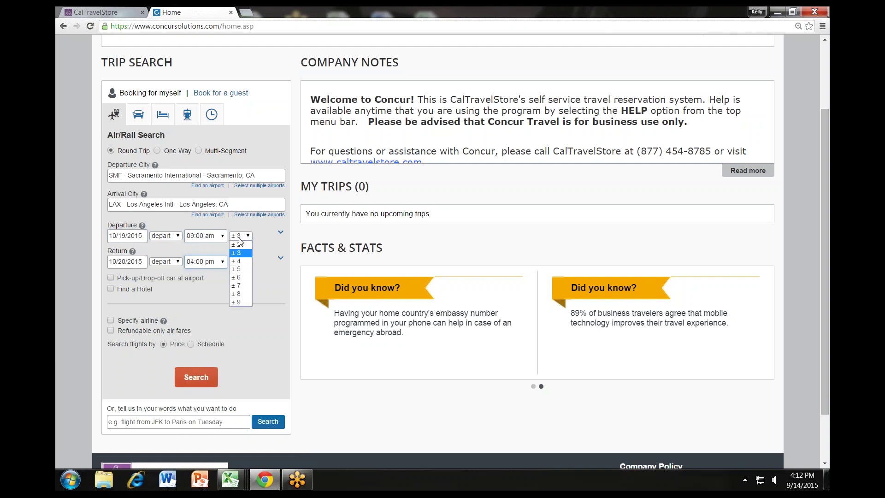
left_click(239, 253)
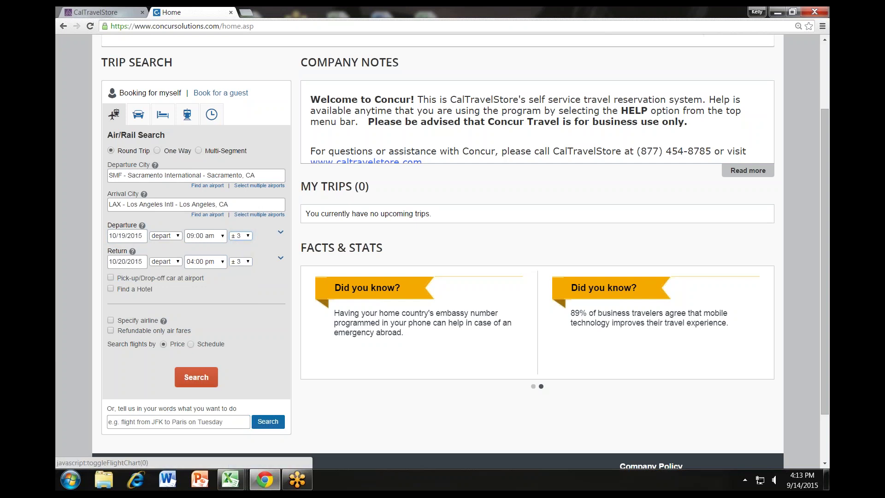
Expand the 24-hour flight availability charts for the travel days
left_click(280, 232)
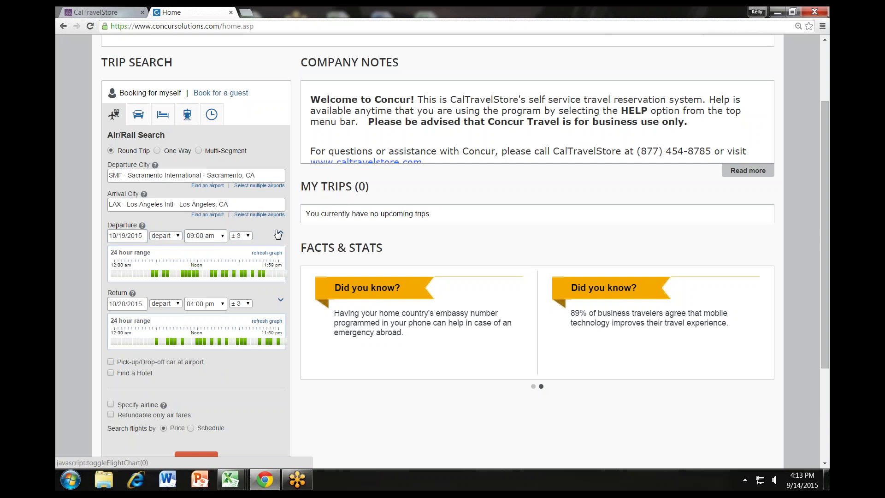
mouse_move(154, 273)
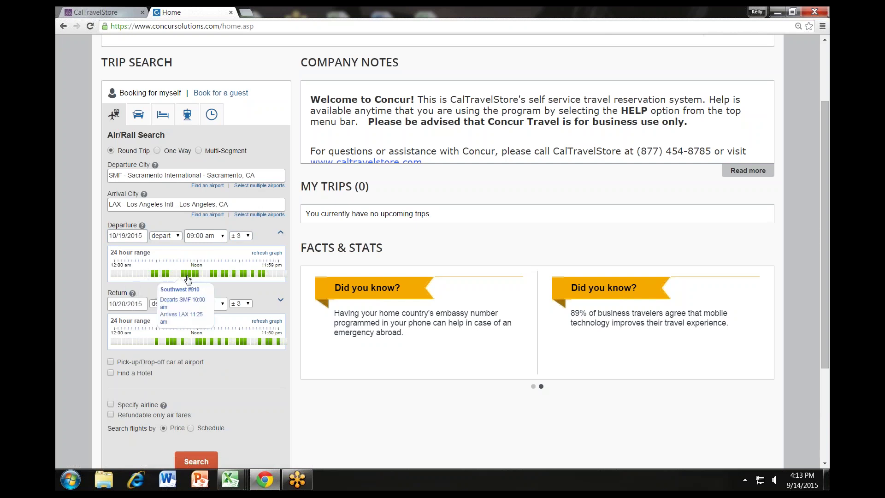
mouse_move(198, 279)
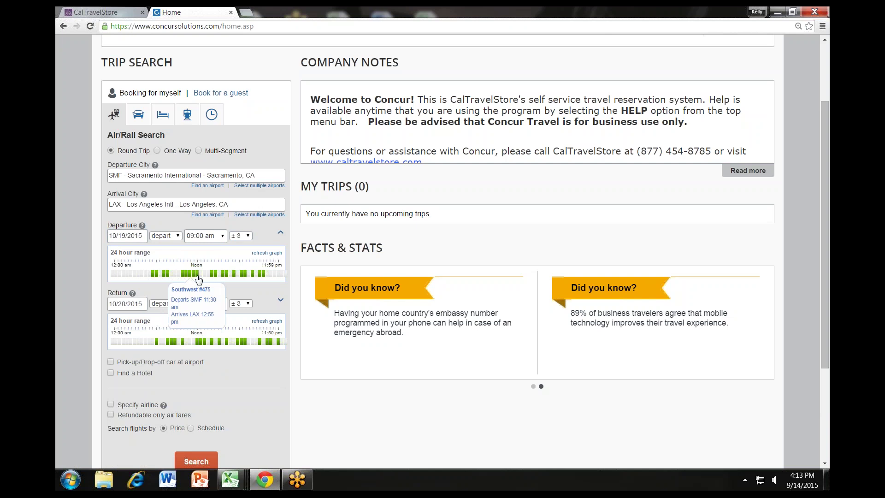
Collapse both 24-hour availability charts and add a hotel search to the trip
left_click(280, 232)
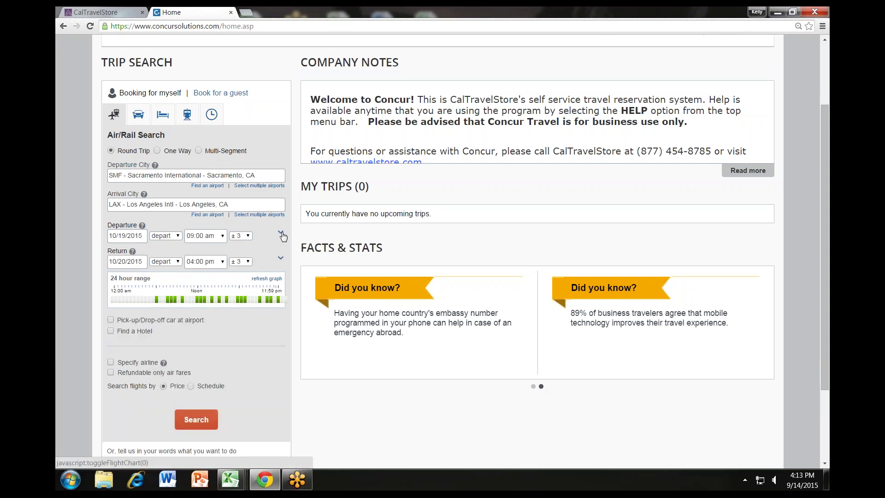
left_click(280, 259)
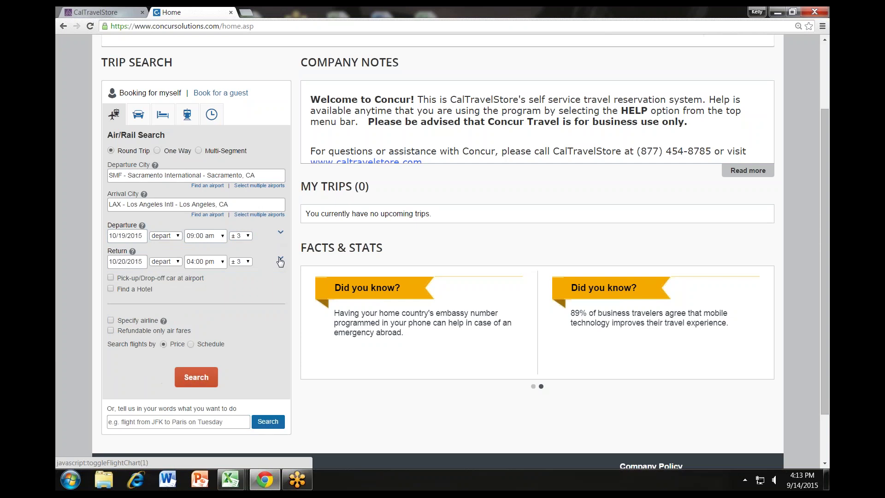
left_click(111, 289)
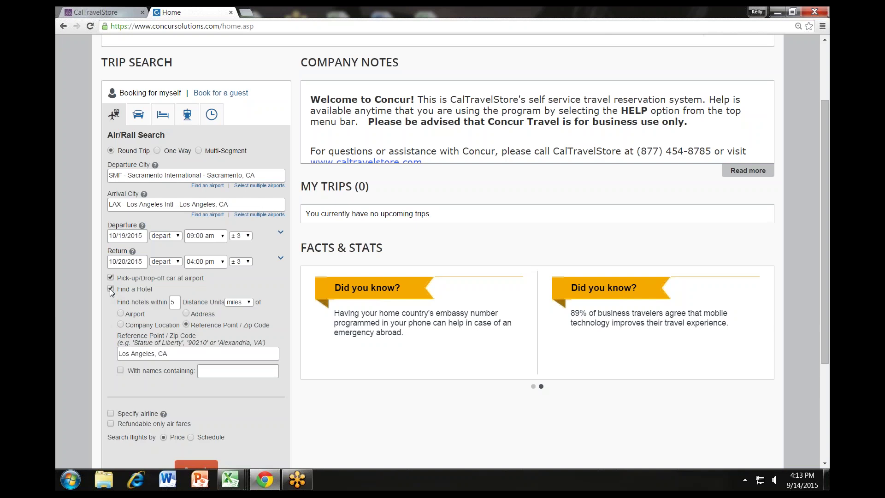
scroll(111, 292, "down", 1)
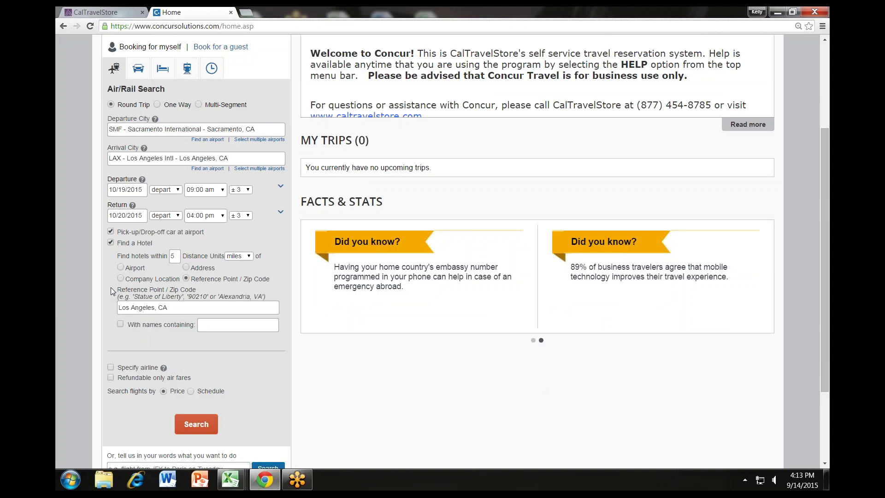
Set the hotel search to within 5 miles of LAX airport
left_click(179, 255)
left_click(130, 267)
left_click(185, 268)
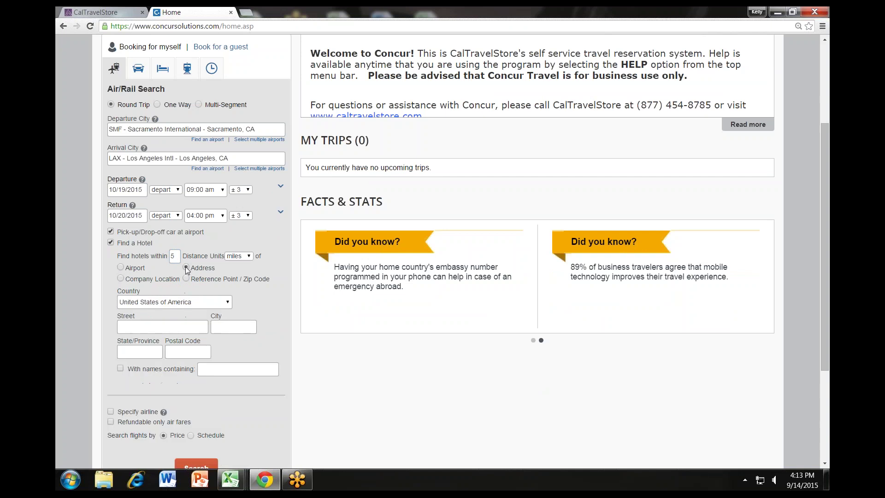
left_click(121, 279)
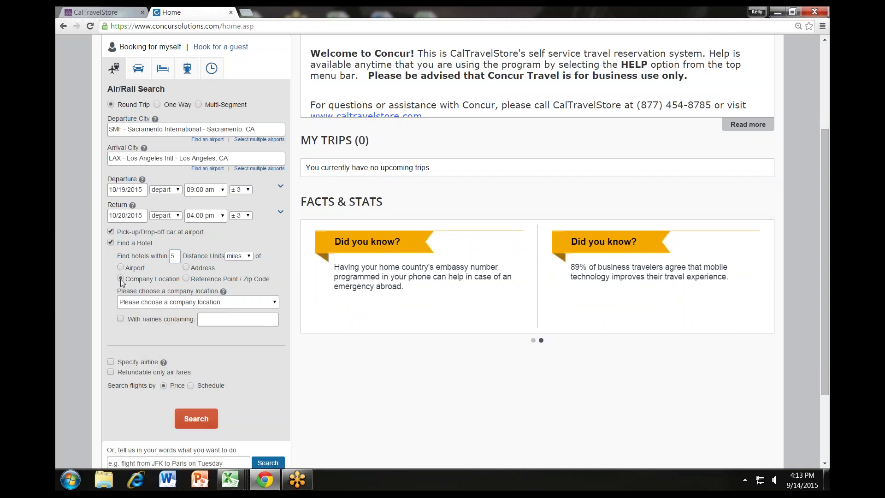
left_click(186, 279)
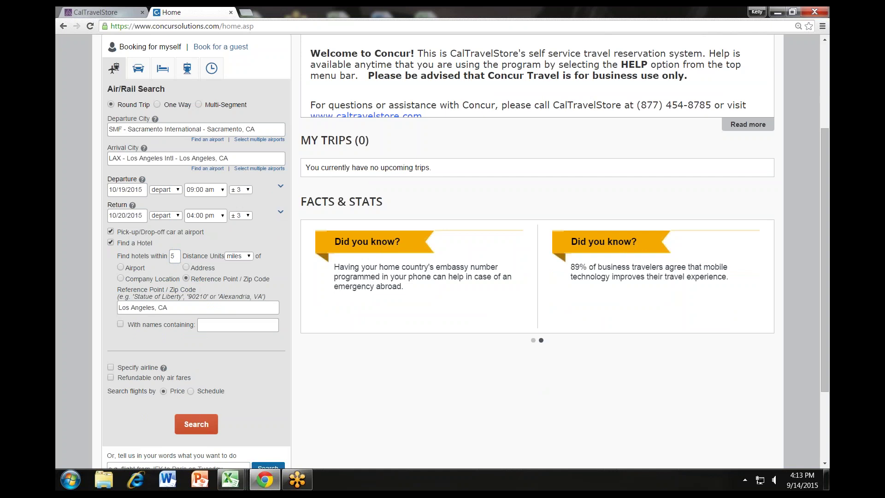
left_click(122, 267)
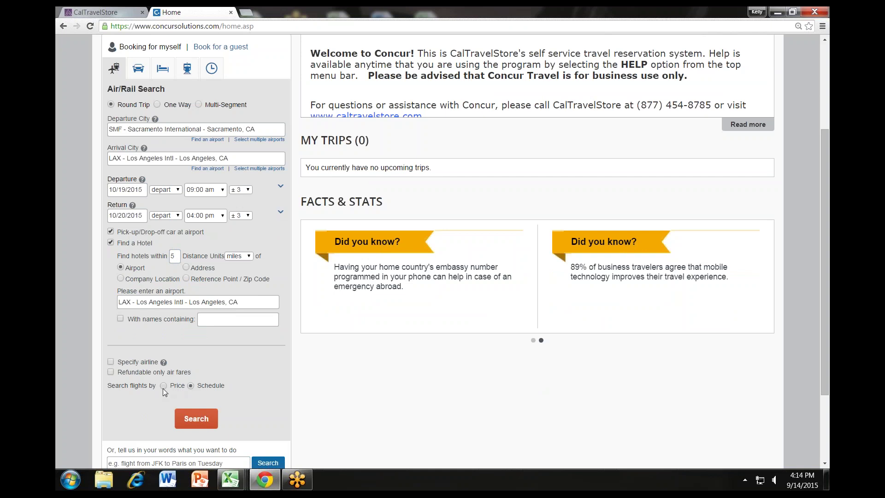
Run the combined flight, car and hotel search
left_click(197, 419)
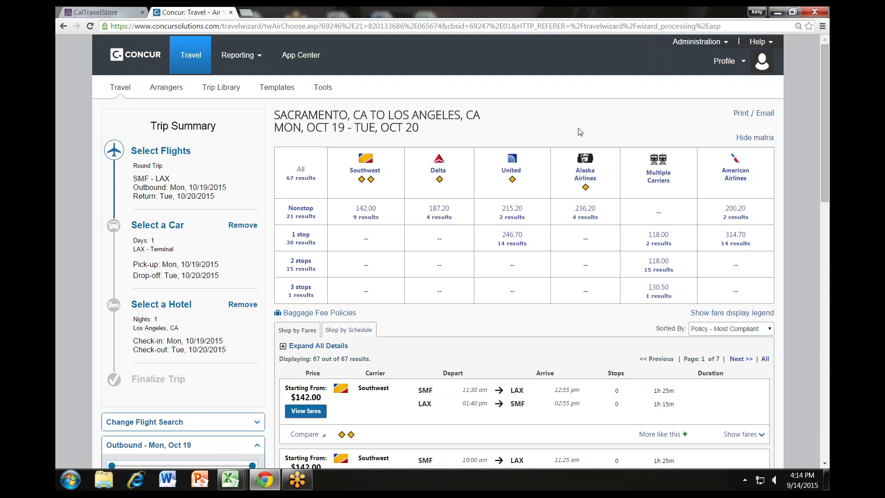
left_click(330, 317)
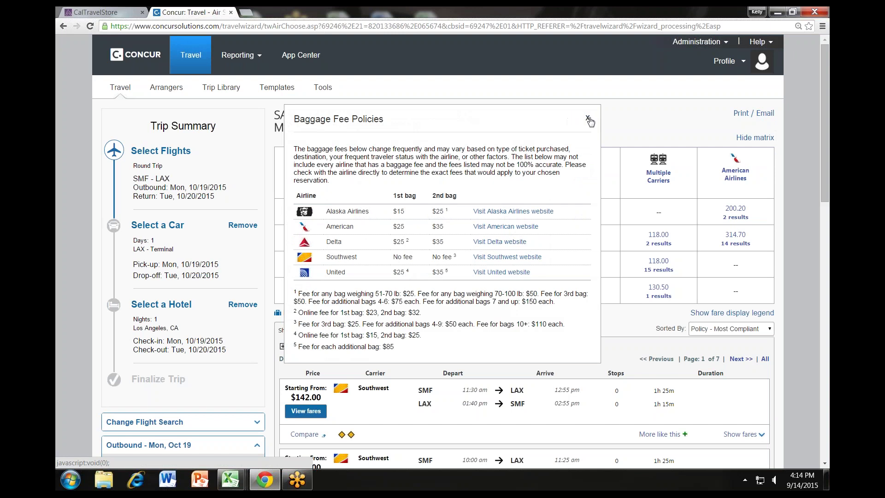
left_click(588, 119)
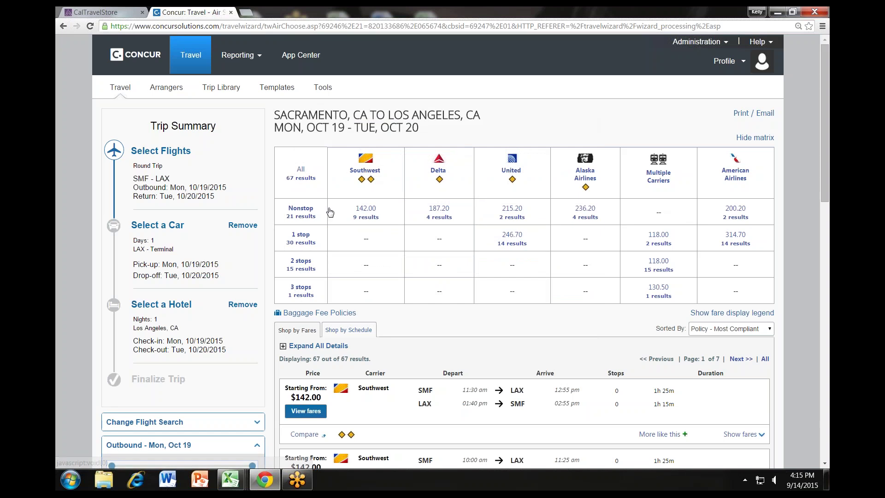
Filter the fare matrix to Nonstop Southwest flights and scroll to the first option
left_click(303, 211)
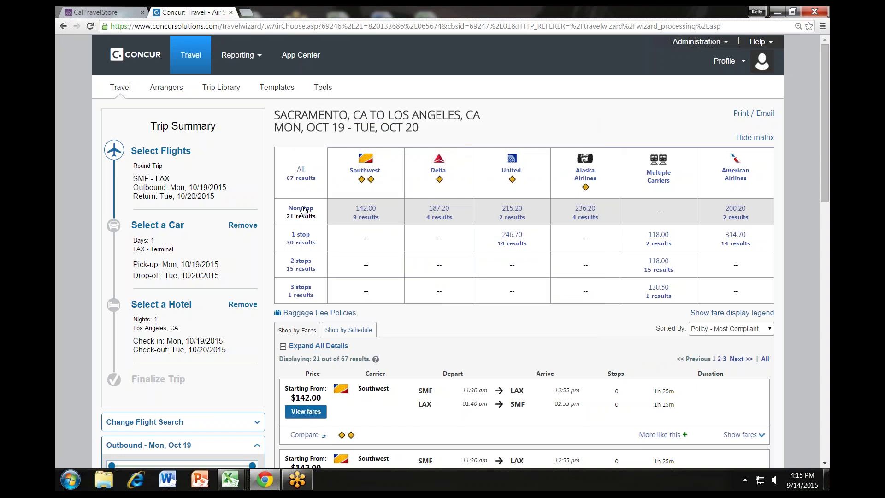
left_click(396, 167)
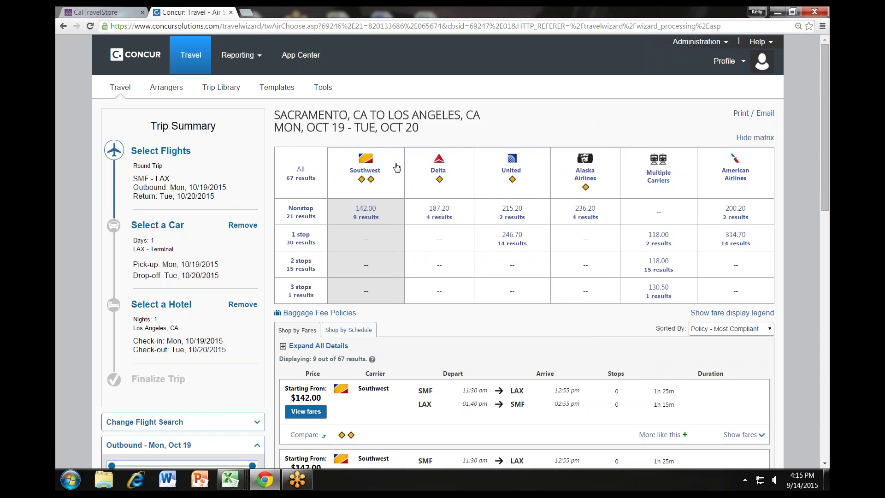
scroll(396, 167, "down", 2)
scroll(397, 167, "down", 1)
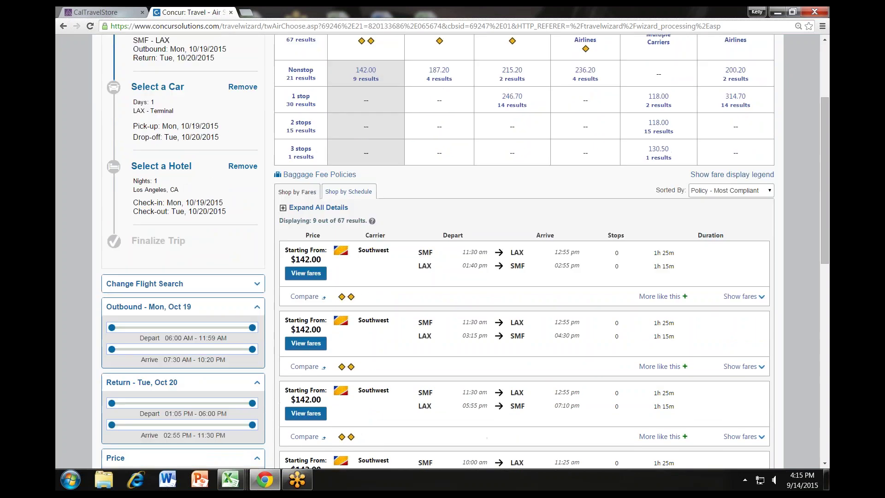
scroll(397, 167, "down", 1)
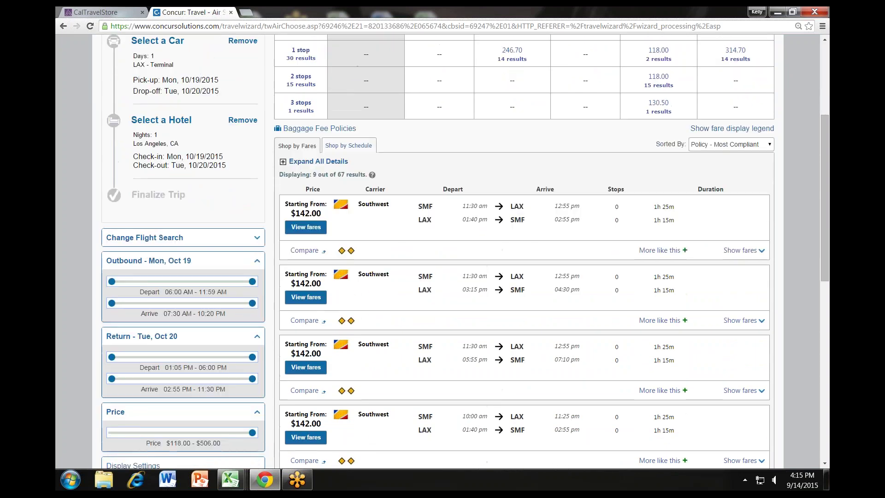
Choose Wanna Get Away ($71.00) for outbound #475 and Anytime ($231.00) for return #1131
left_click(753, 253)
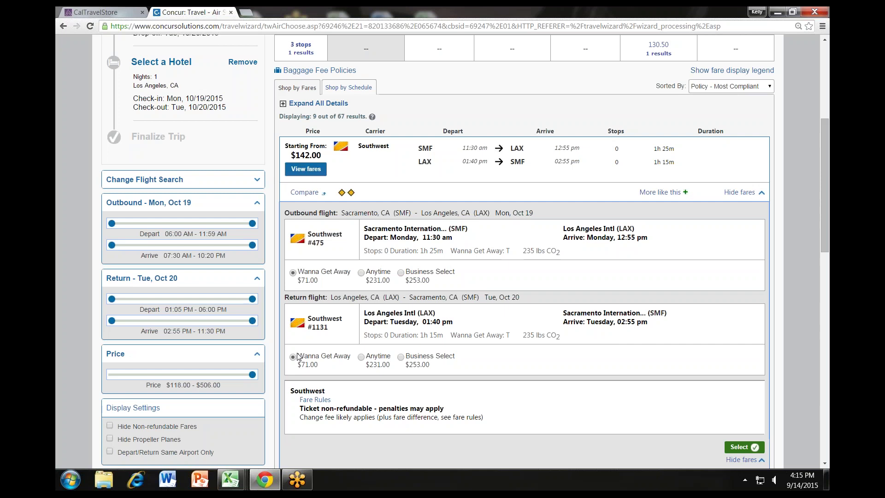
left_click(361, 272)
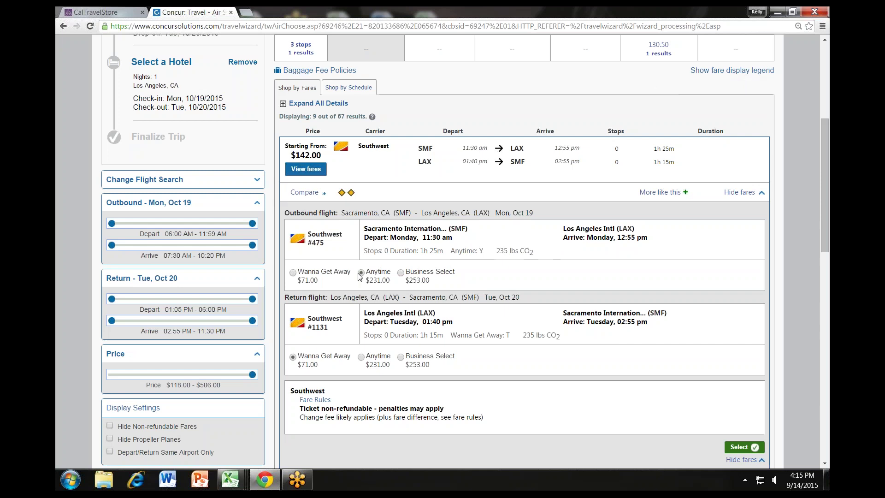
left_click(361, 358)
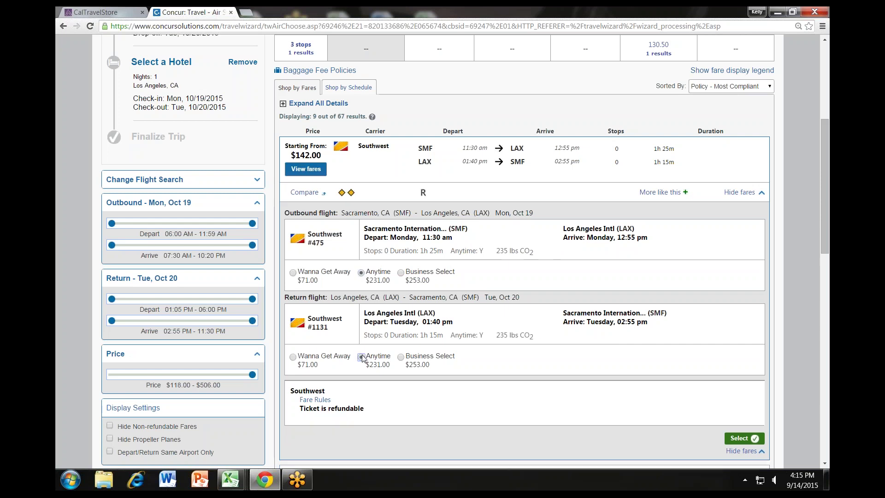
left_click(401, 272)
left_click(401, 357)
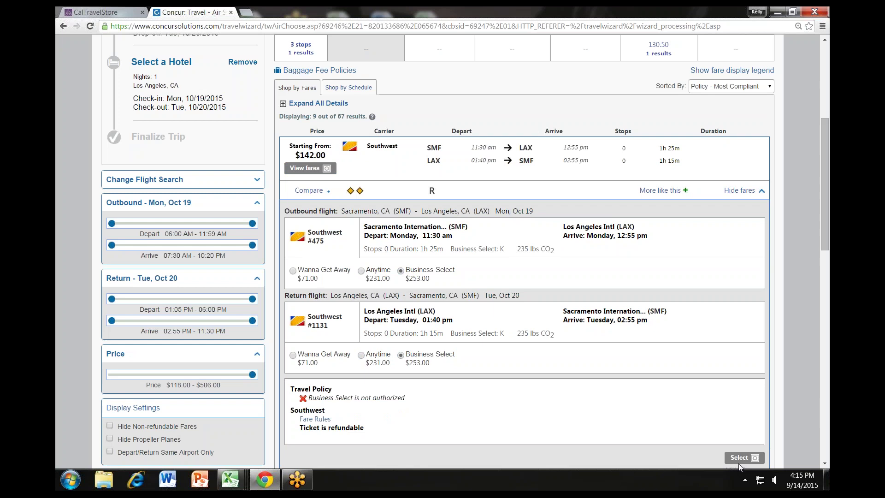
left_click(300, 275)
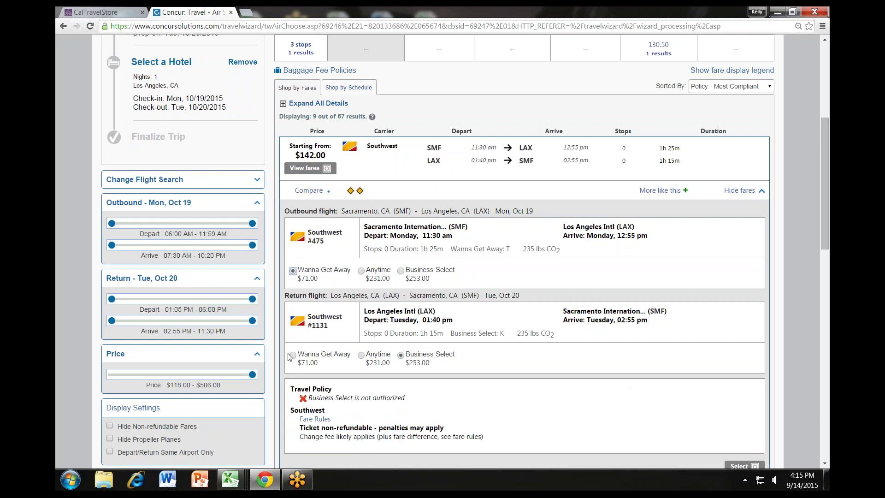
left_click(360, 357)
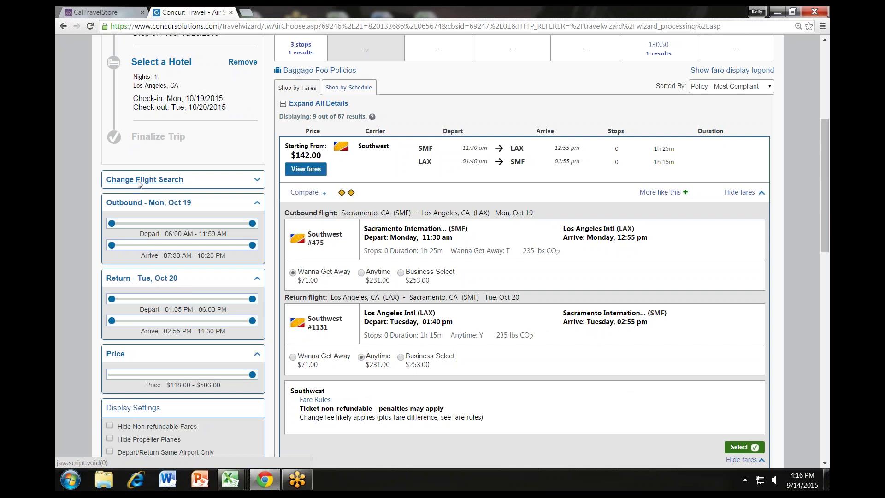
Expand the Change Flight Search fields in the left panel
left_click(139, 183)
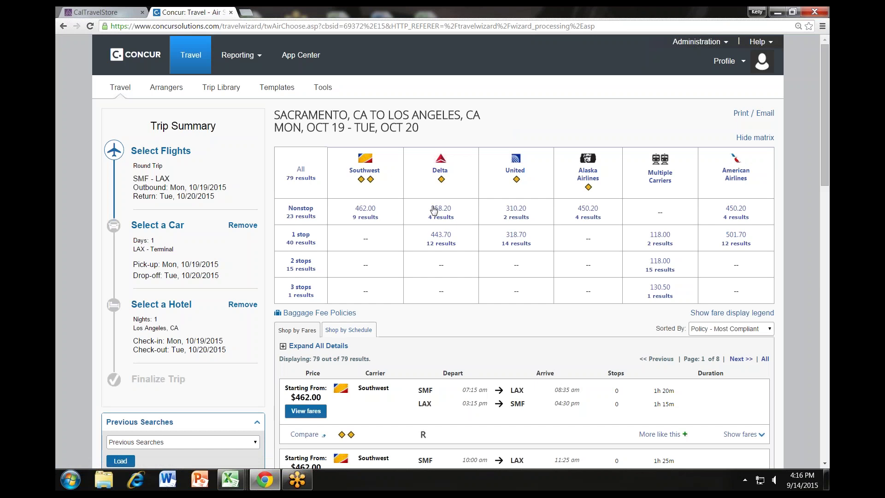
Filter to Delta nonstop fares and save seat 16C on outbound flight 4781
left_click(434, 210)
scroll(434, 210, "down", 3)
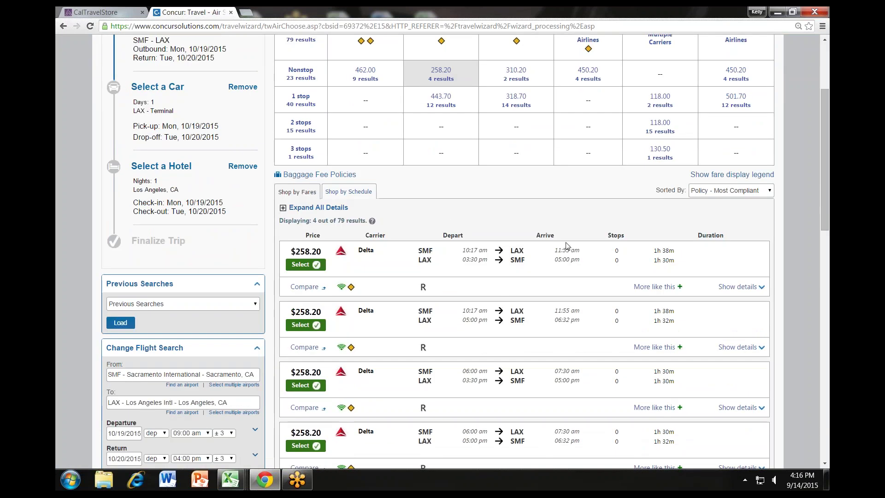
left_click(746, 288)
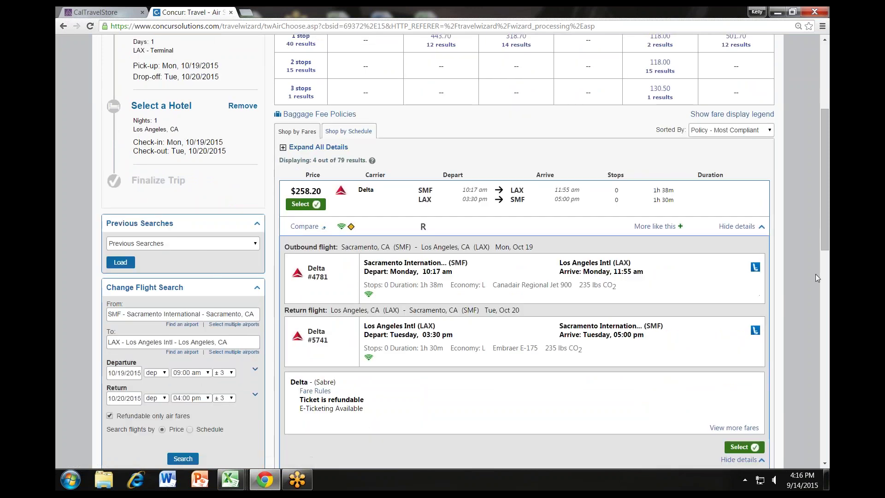
left_click_drag(827, 244, 827, 253)
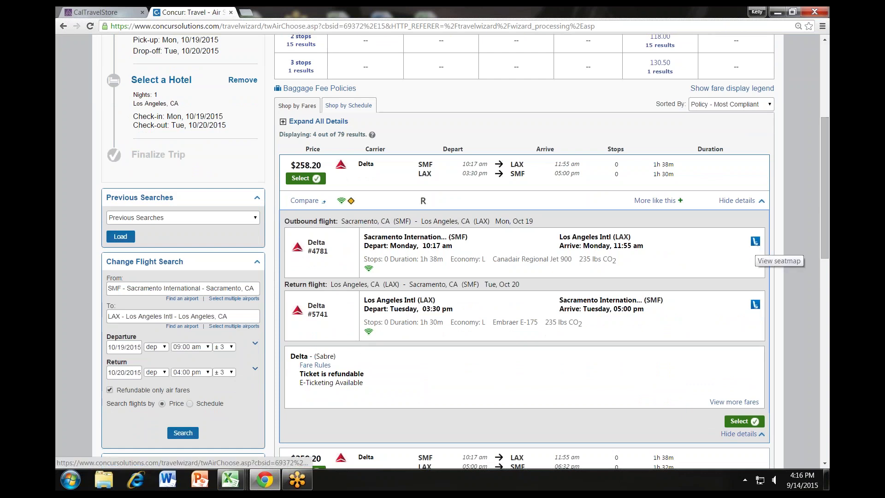
left_click(755, 241)
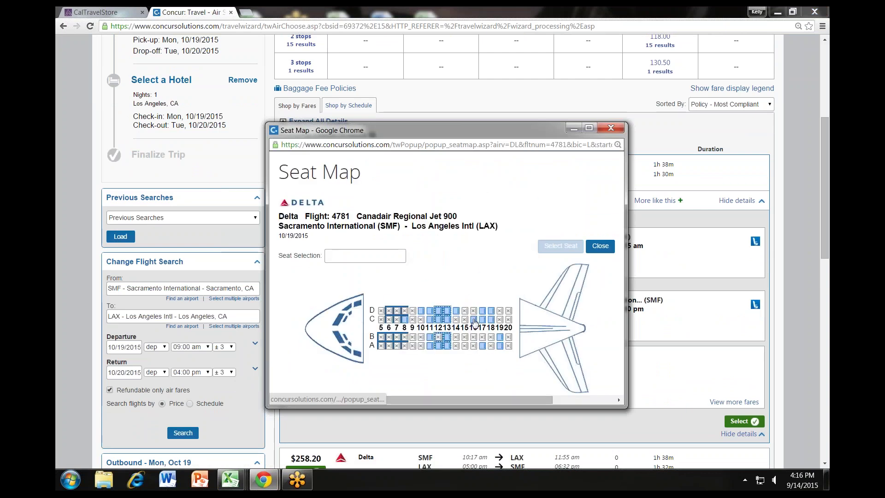
left_click(561, 245)
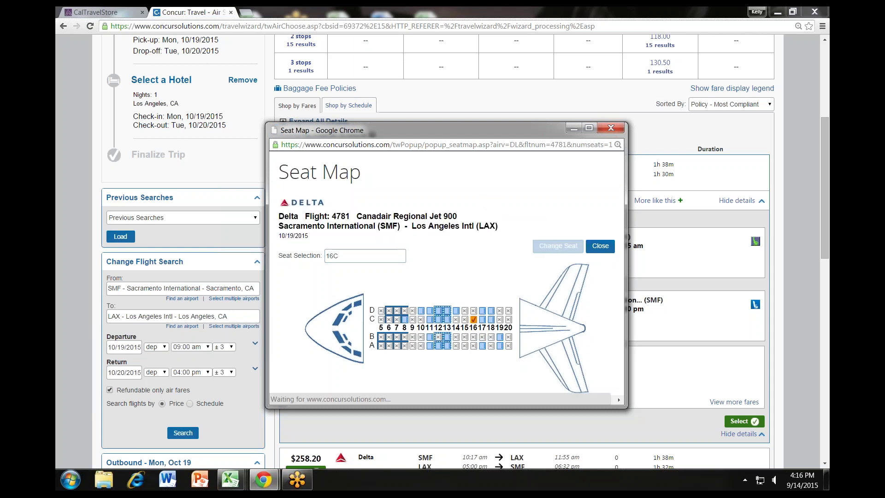
left_click(600, 245)
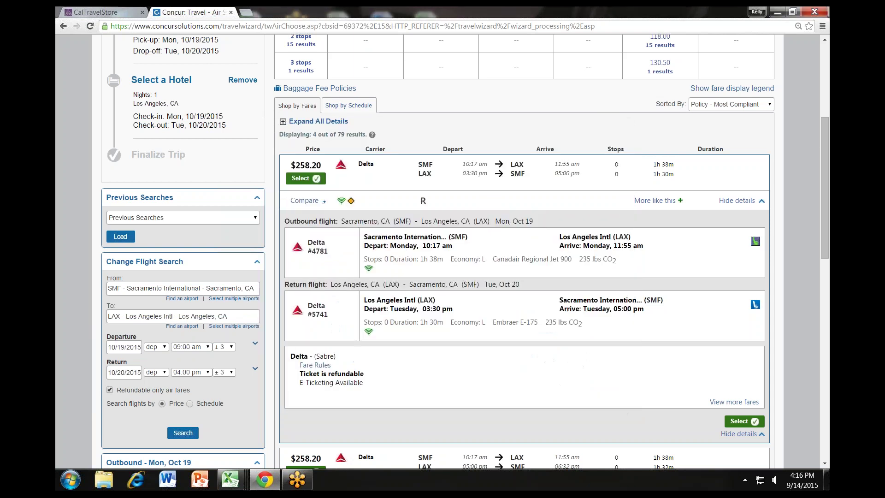
Select the $258.20 Delta round-trip fare, review seat 16C and payment, and reserve the flights
left_click(743, 422)
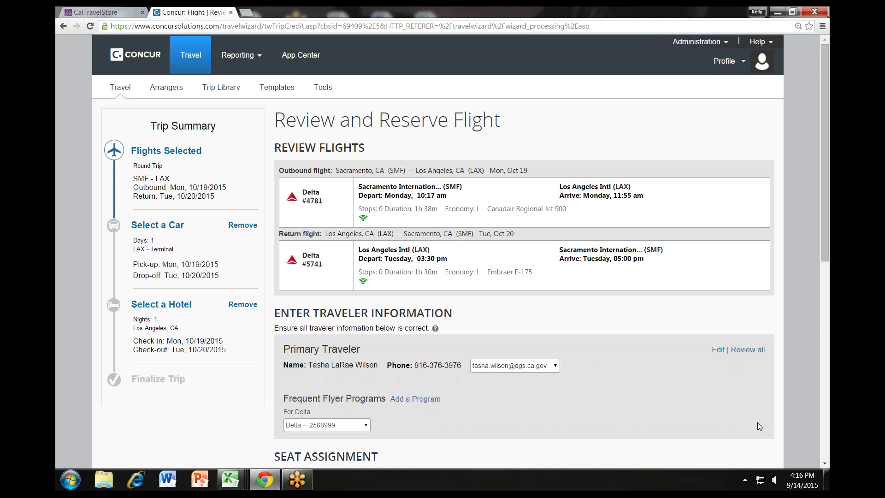
scroll(668, 355, "down", 1)
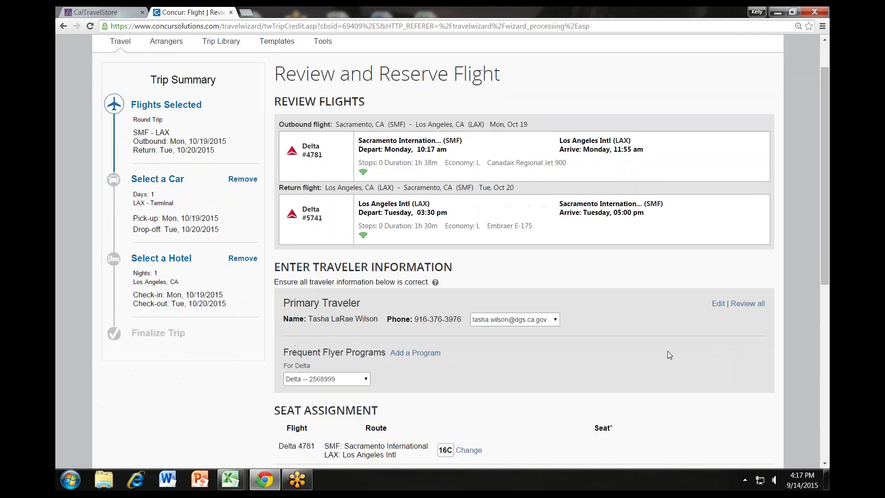
scroll(668, 355, "down", 2)
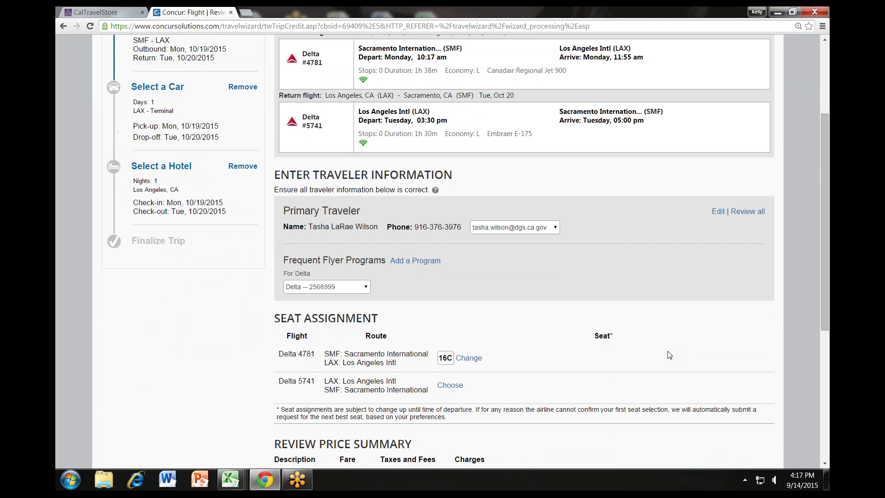
scroll(670, 355, "down", 2)
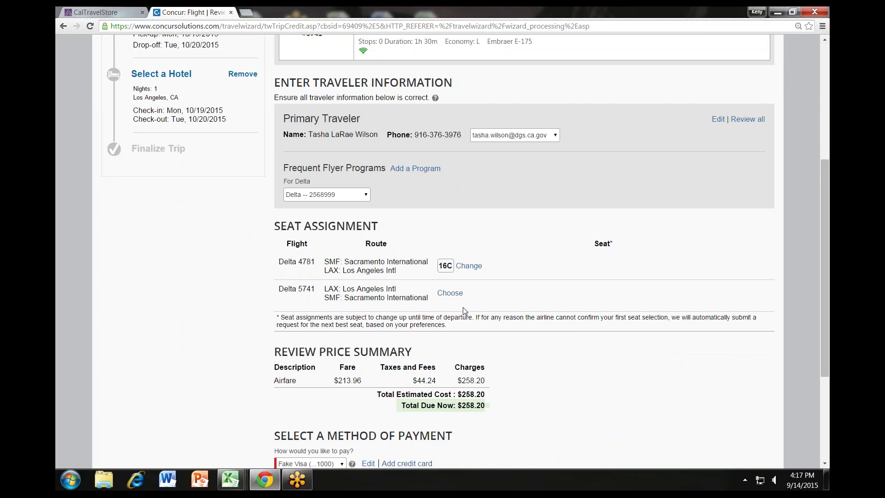
scroll(464, 311, "down", 2)
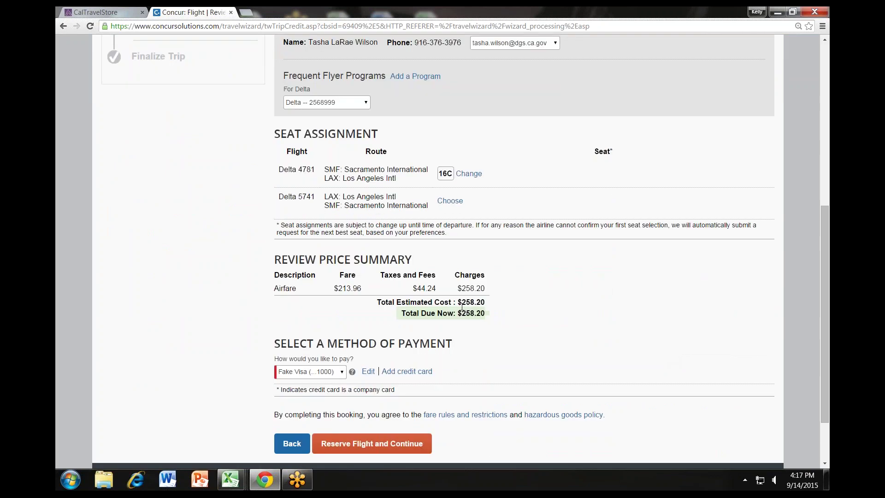
left_click(371, 443)
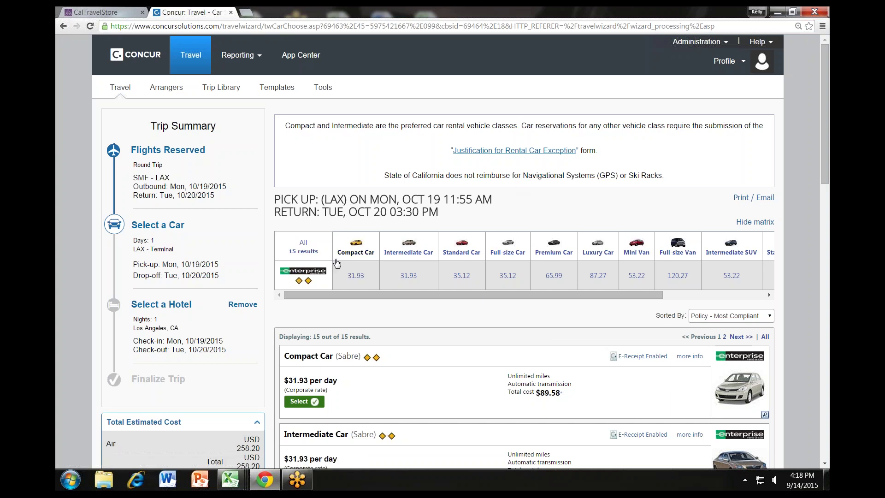
Filter the car results to the $31.93/day Intermediate Car, then view its details and enlarged photo
left_click(430, 275)
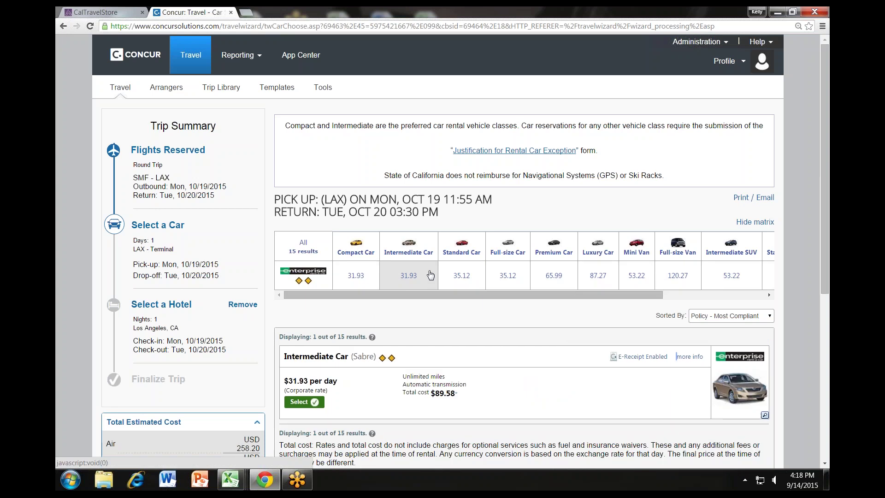
scroll(438, 277, "down", 1)
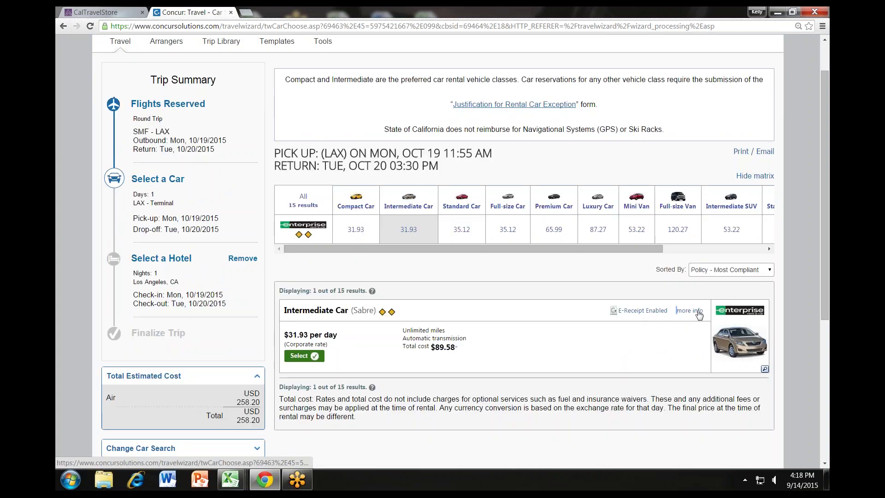
left_click(695, 312)
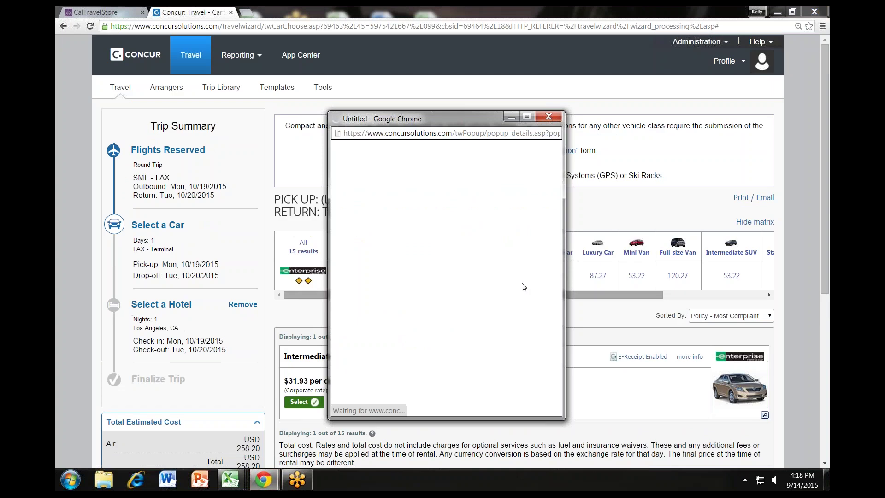
left_click(549, 120)
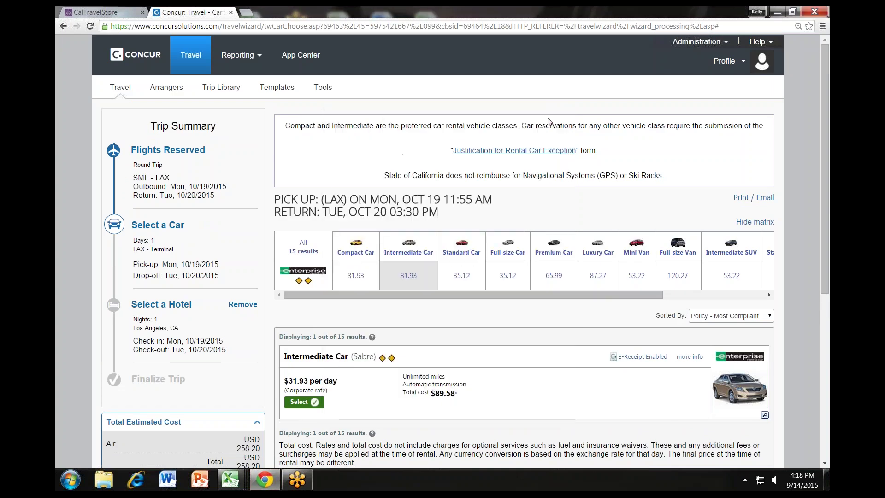
left_click(736, 383)
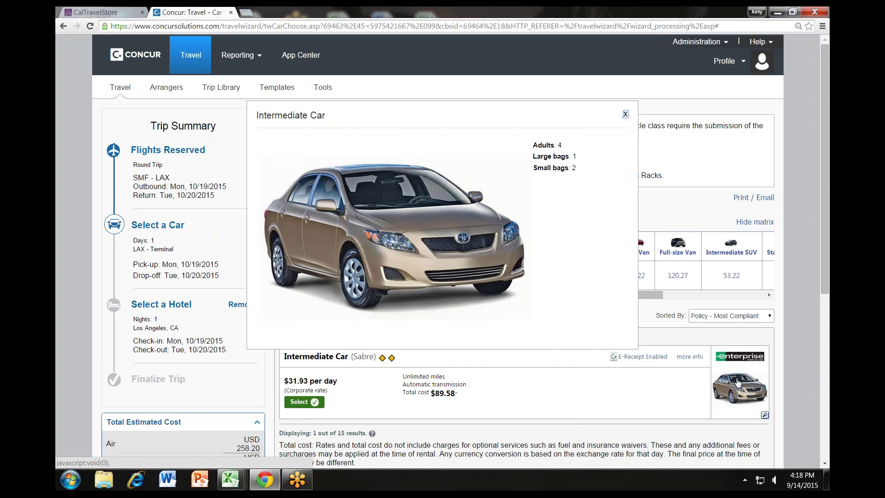
left_click(625, 114)
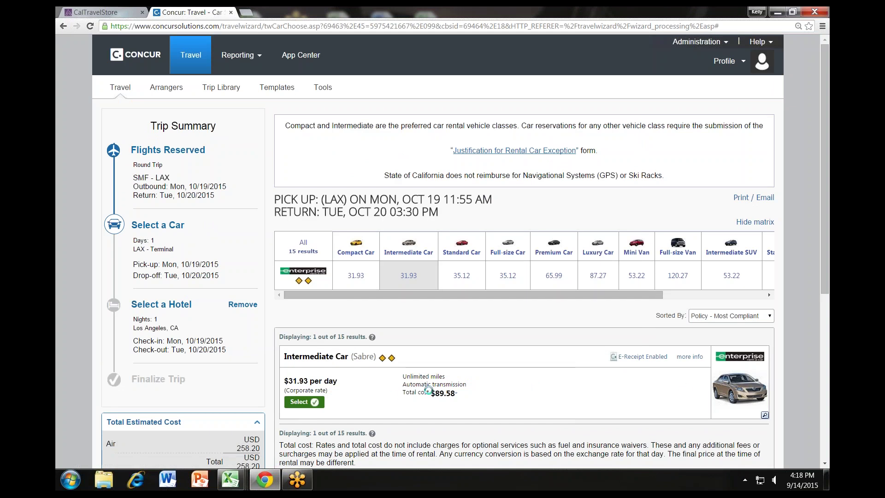
Select the Enterprise Intermediate Car and reserve it
left_click(299, 403)
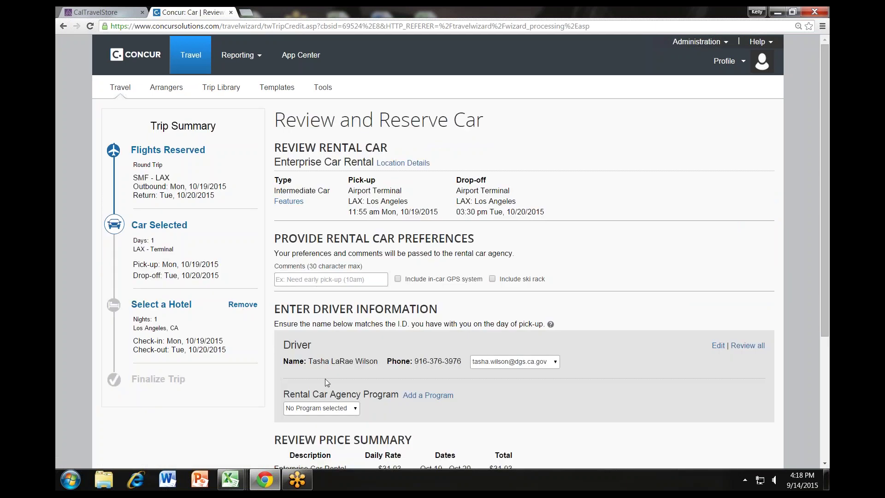
scroll(359, 332, "down", 3)
left_click(368, 415)
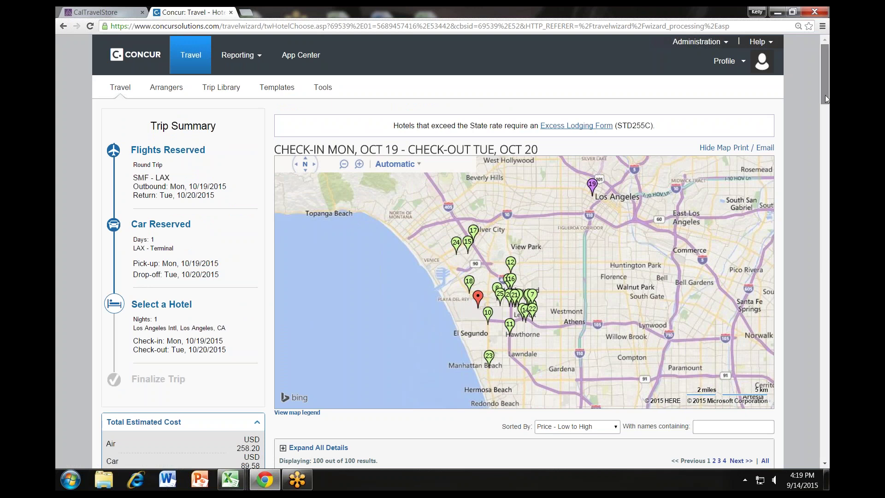
Keep the LAX hotel results sorted by Price - Low to High
left_click_drag(825, 99, 826, 102)
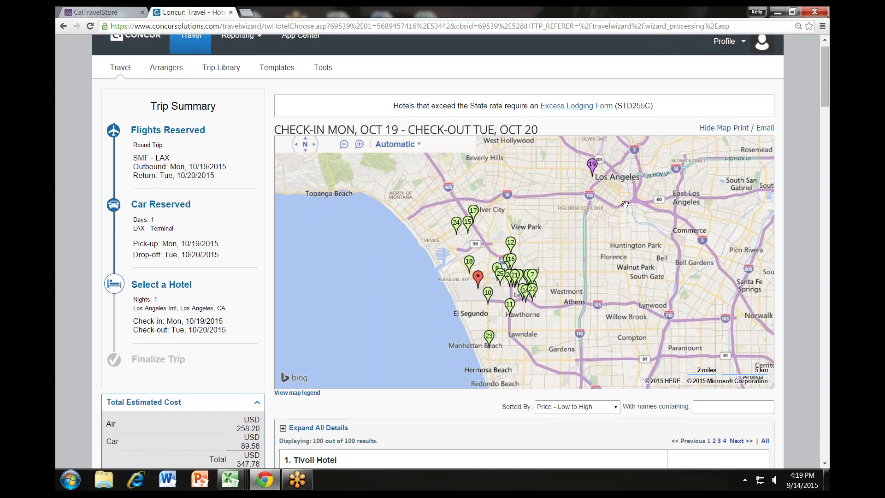
left_click(572, 410)
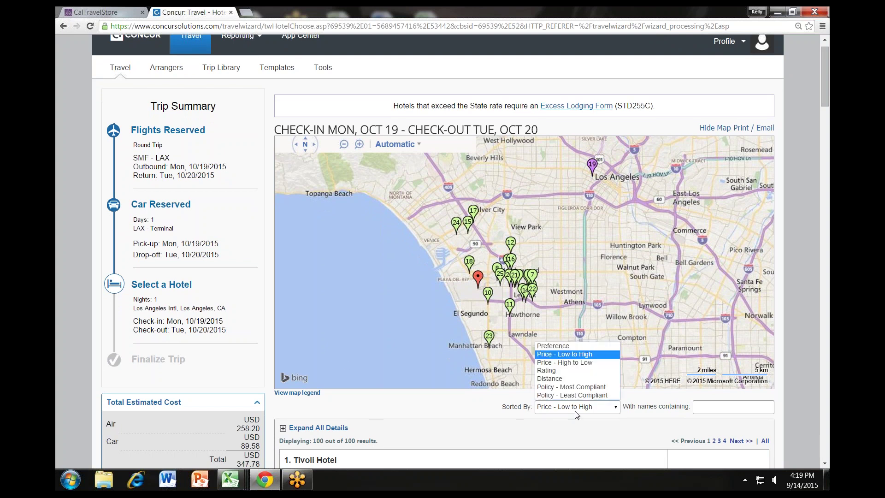
left_click(588, 354)
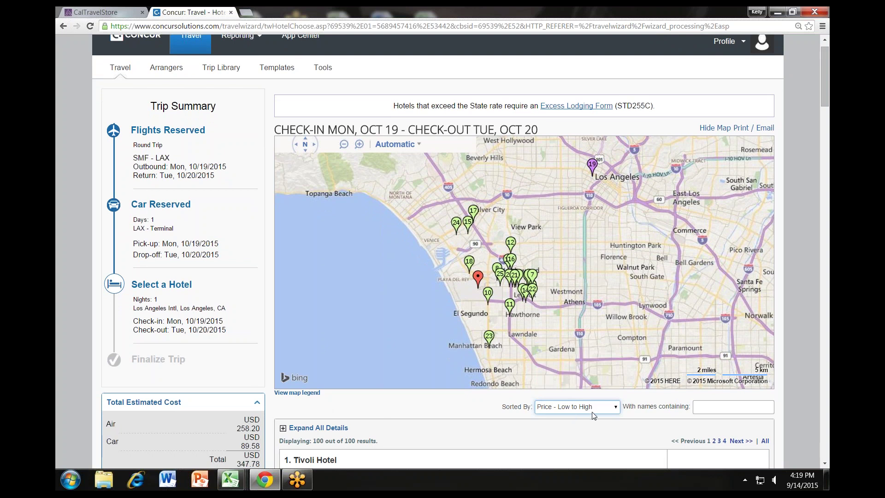
left_click(714, 409)
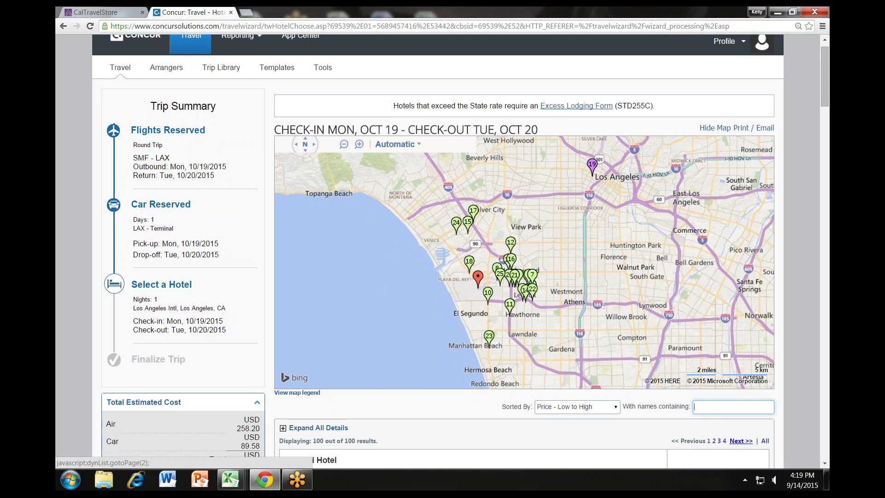
Display all 100 hotel results at once and scroll down the list
left_click(765, 440)
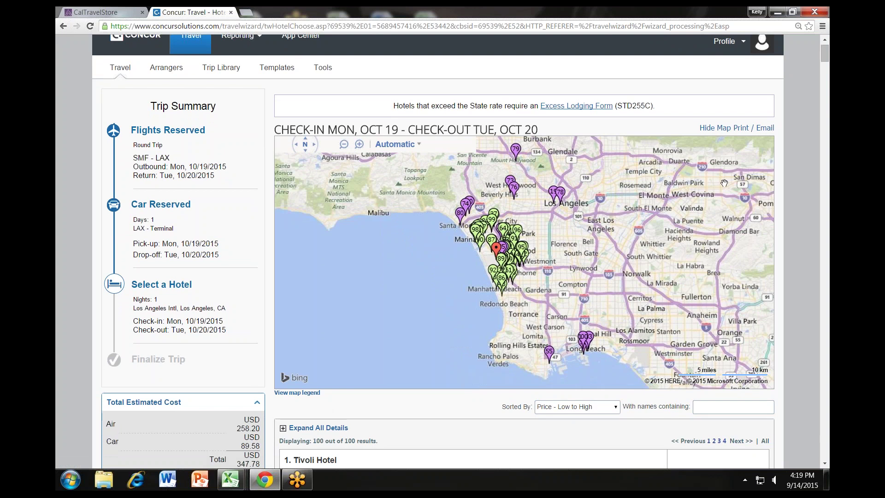
left_click(822, 463)
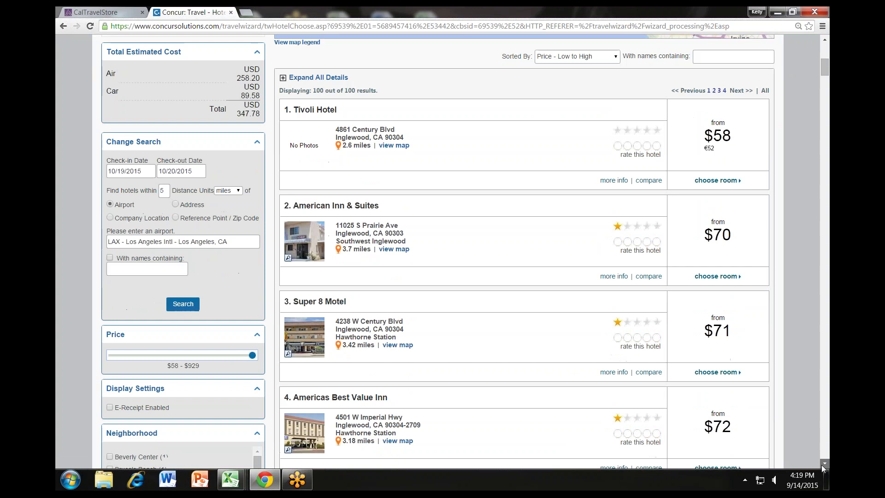
left_click_drag(821, 464, 822, 465)
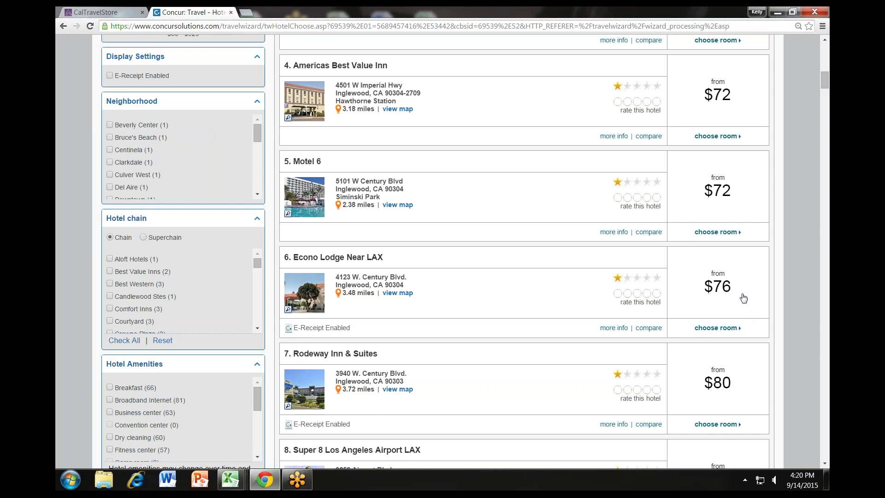
scroll(743, 298, "down", 13)
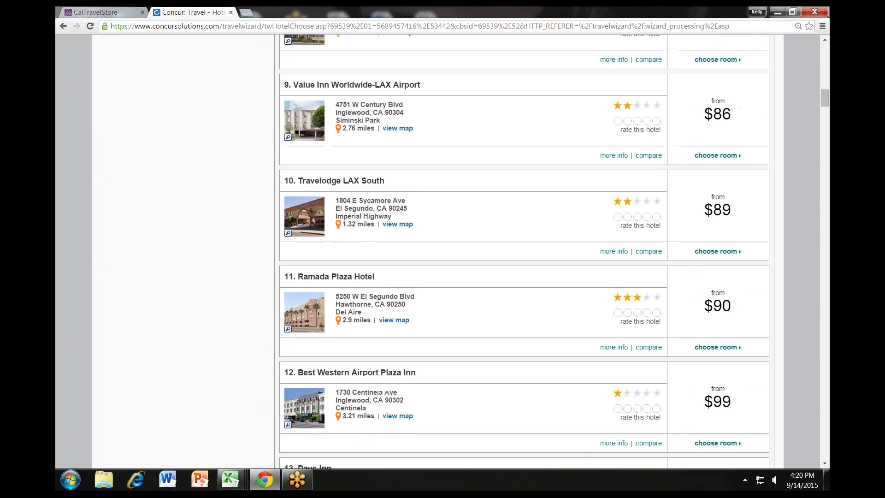
scroll(691, 269, "down", 15)
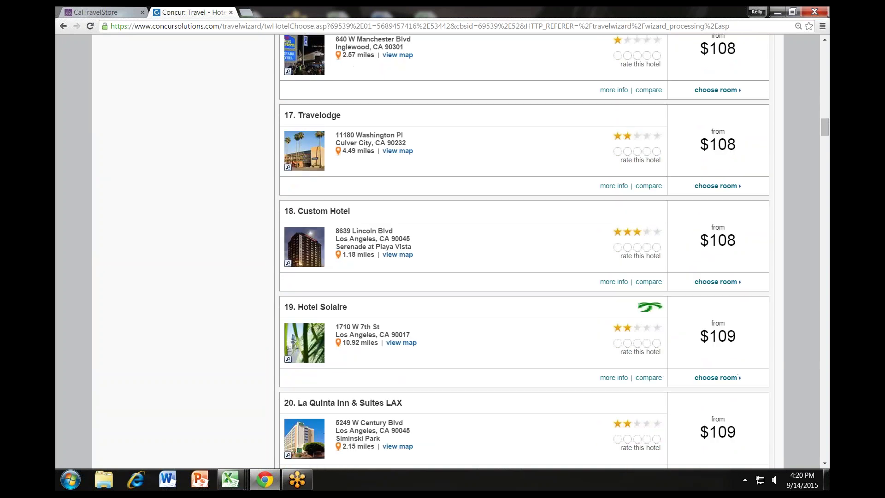
scroll(693, 270, "down", 17)
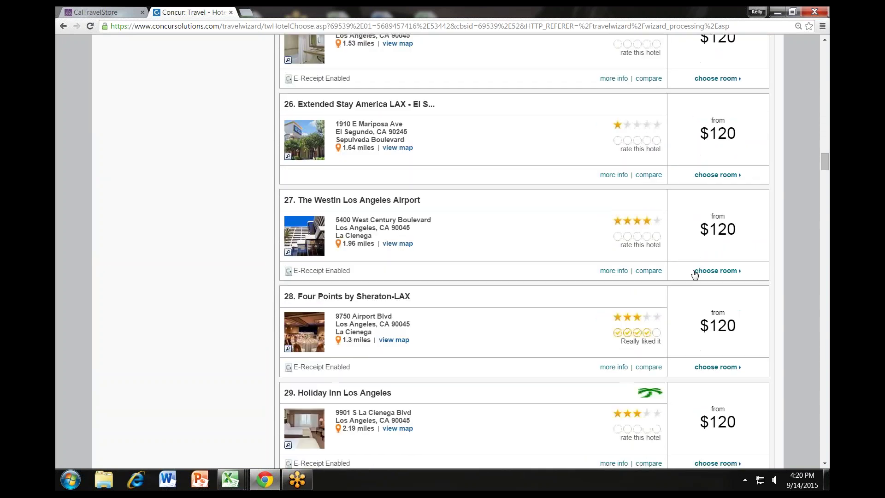
scroll(695, 274, "down", 1)
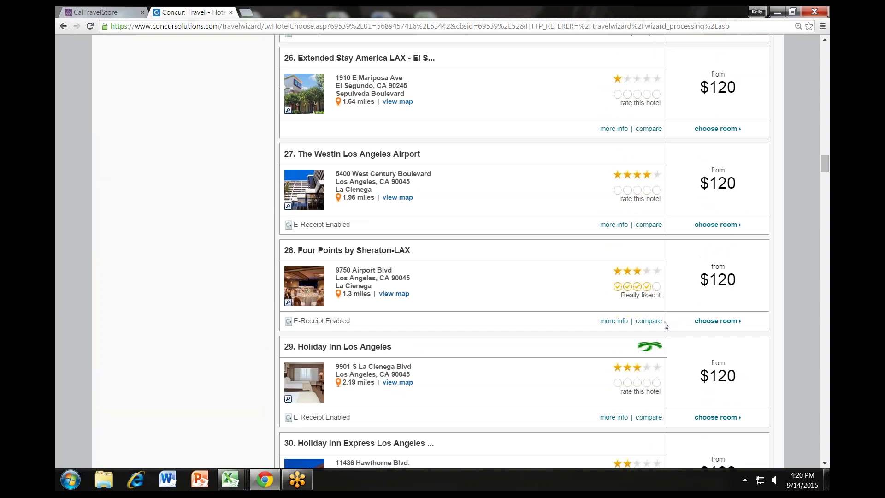
Add Four Points by Sheraton-LAX and Hilton Los Angeles Airport to the hotel compare list
left_click(646, 286)
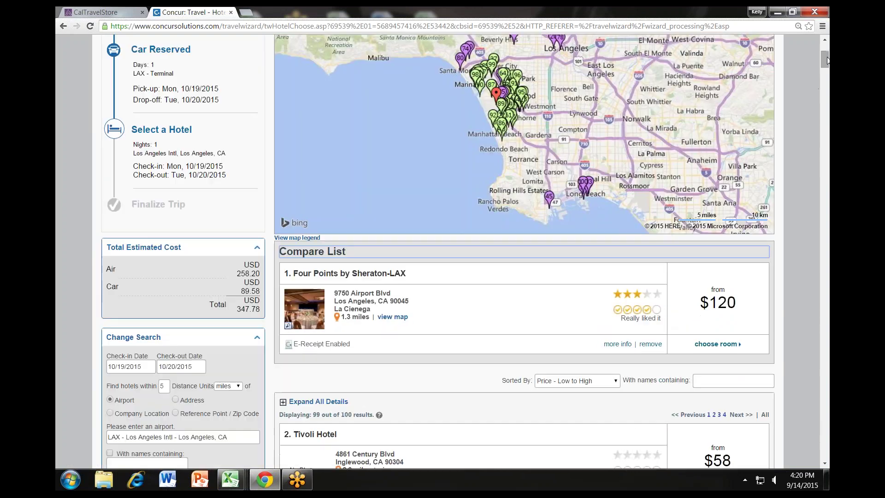
left_click_drag(827, 59, 819, 178)
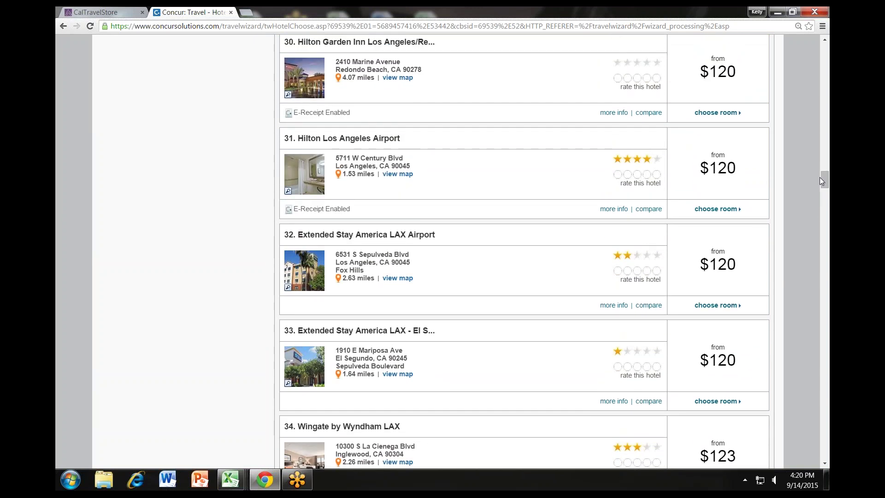
left_click(644, 210)
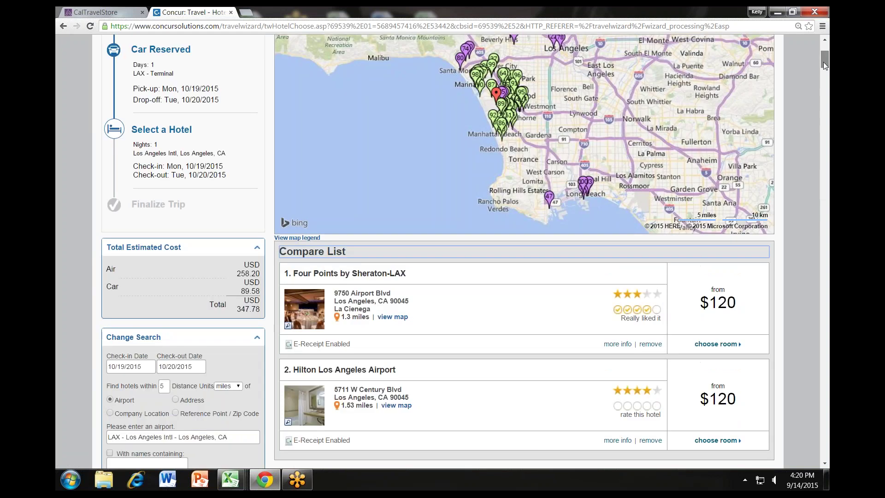
left_click_drag(823, 62, 821, 177)
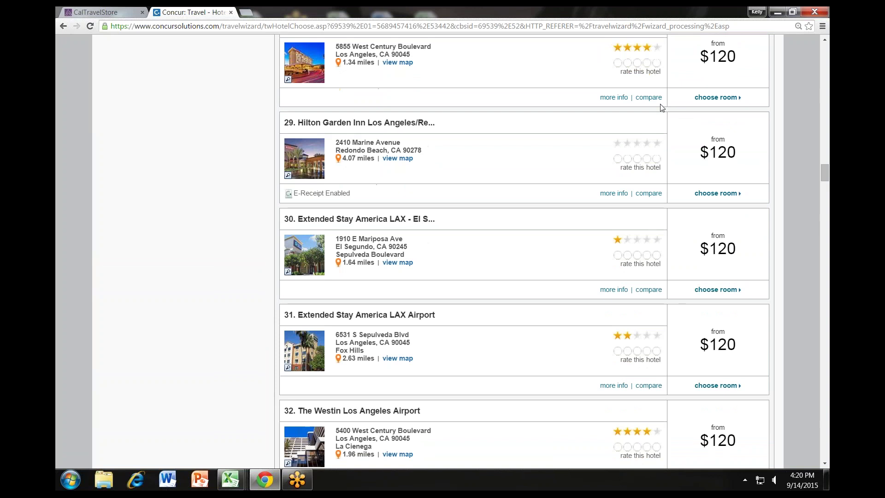
scroll(659, 103, "down", 2)
scroll(722, 120, "up", 20)
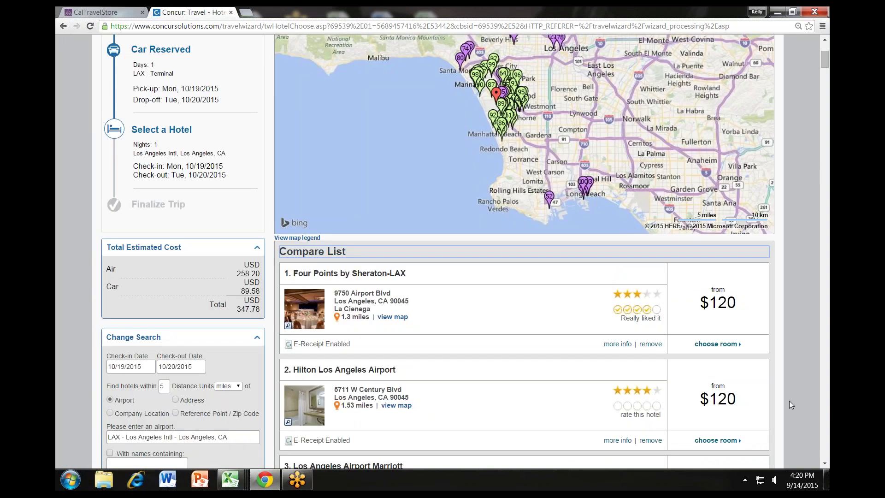
left_click(825, 464)
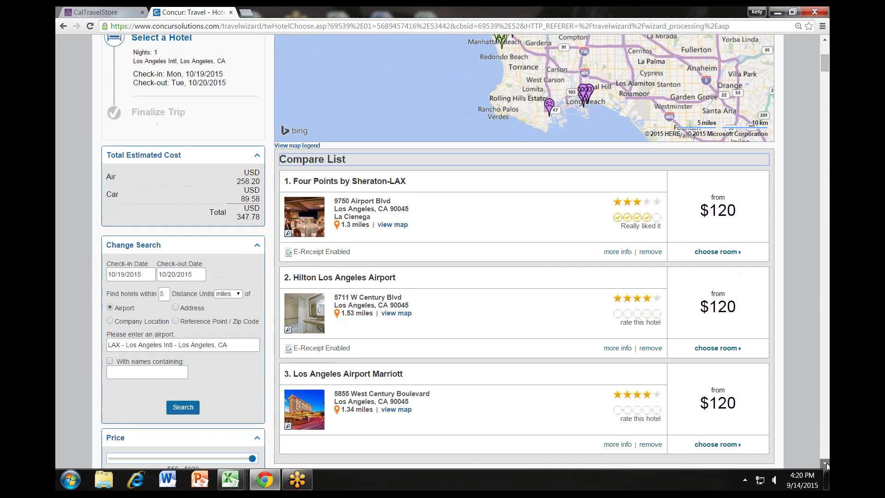
left_click(825, 463)
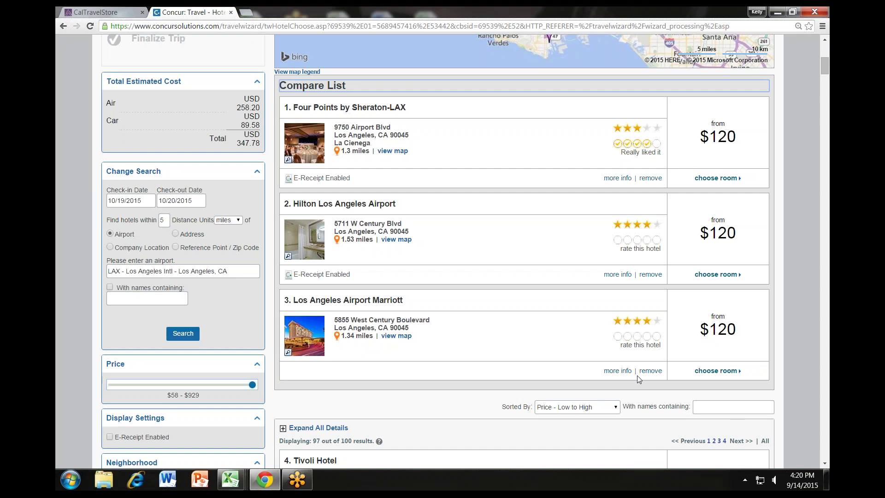
left_click(312, 241)
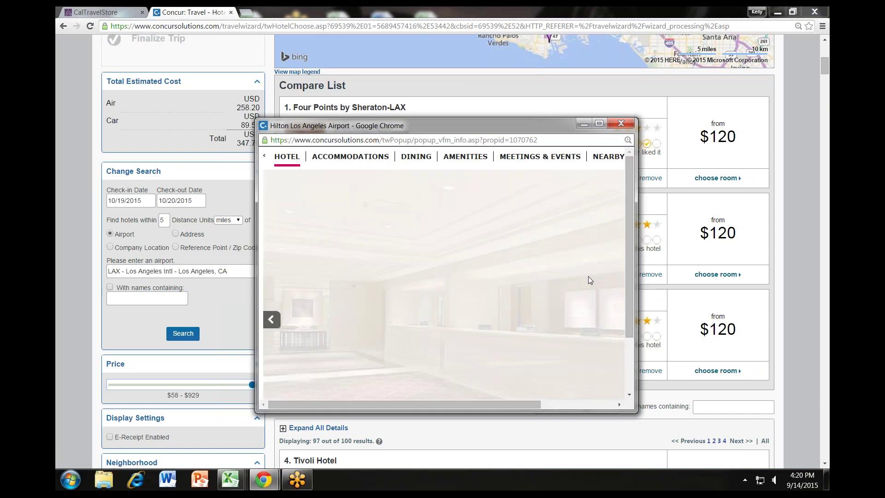
left_click_drag(634, 292, 730, 292)
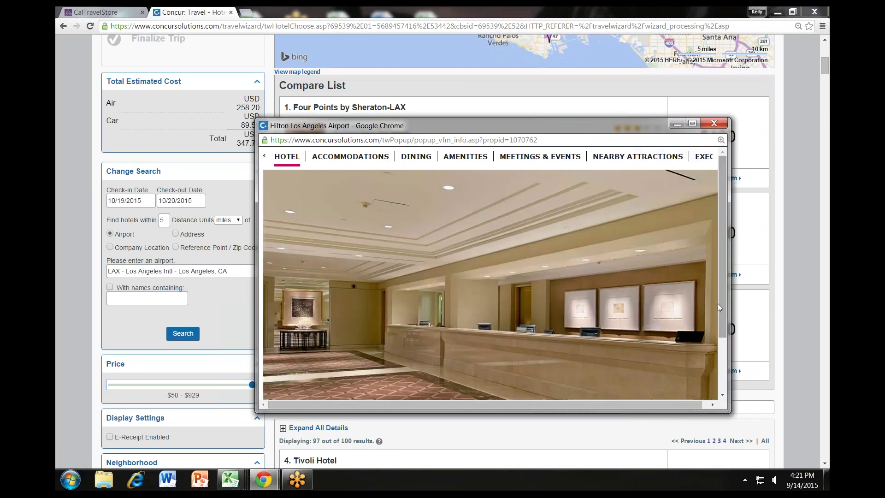
left_click(350, 157)
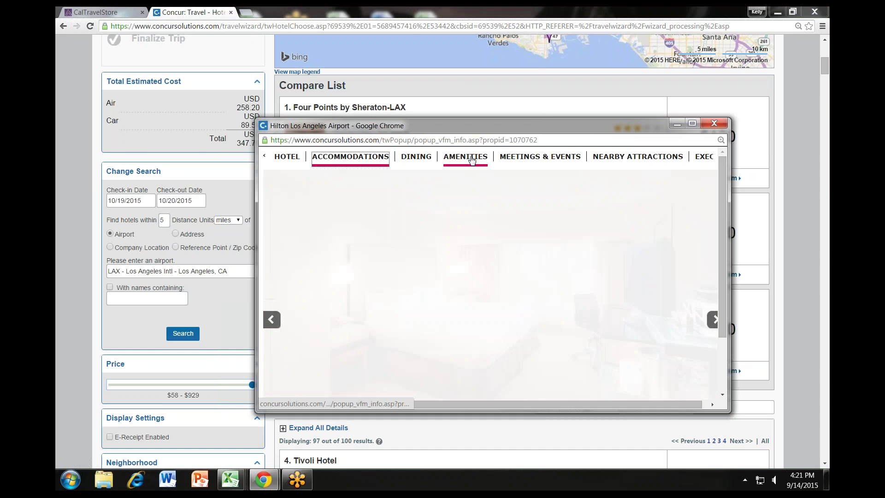
left_click(471, 157)
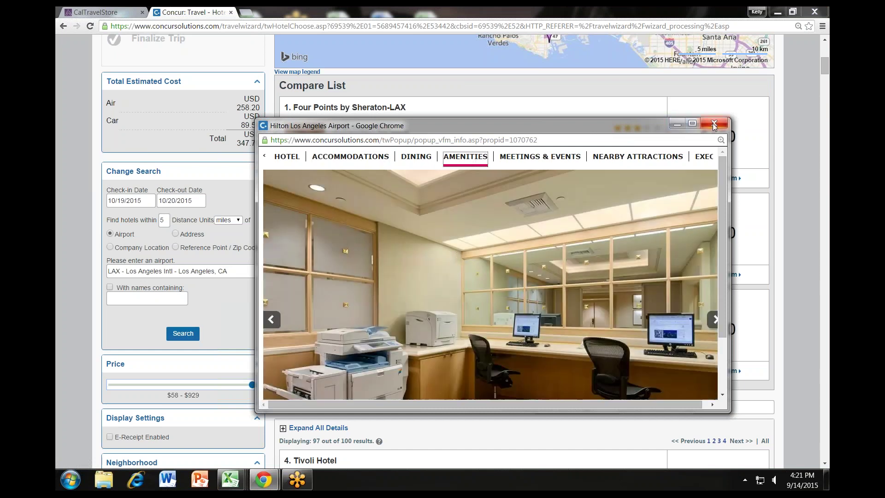
left_click(714, 123)
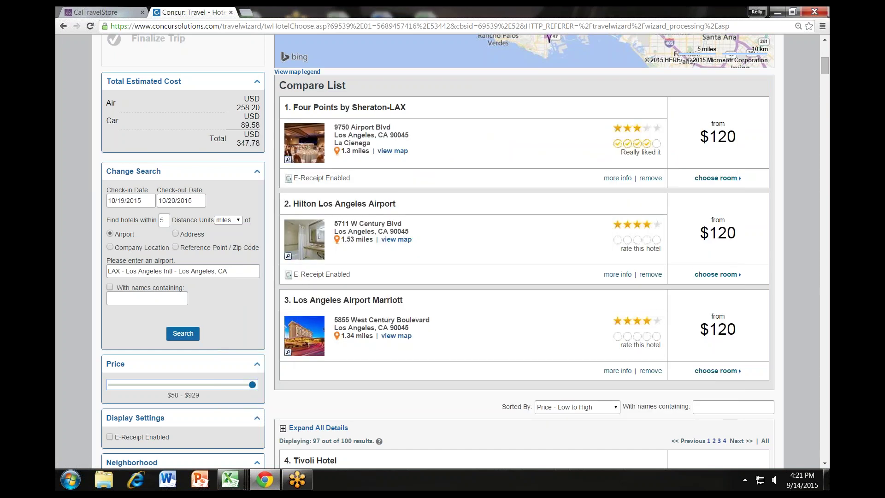
Check the Four Points details, then pick the $120 king-bed Hilton Los Angeles Airport room
left_click(617, 179)
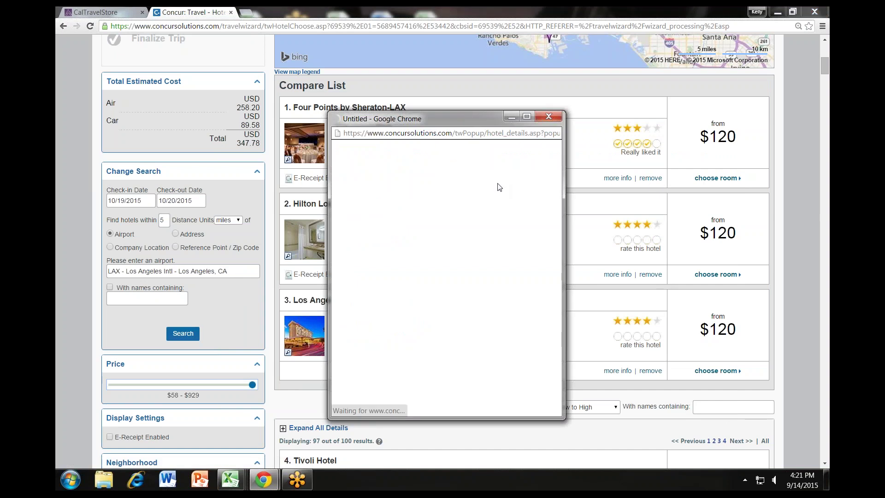
left_click_drag(557, 160, 577, 217)
left_click(549, 118)
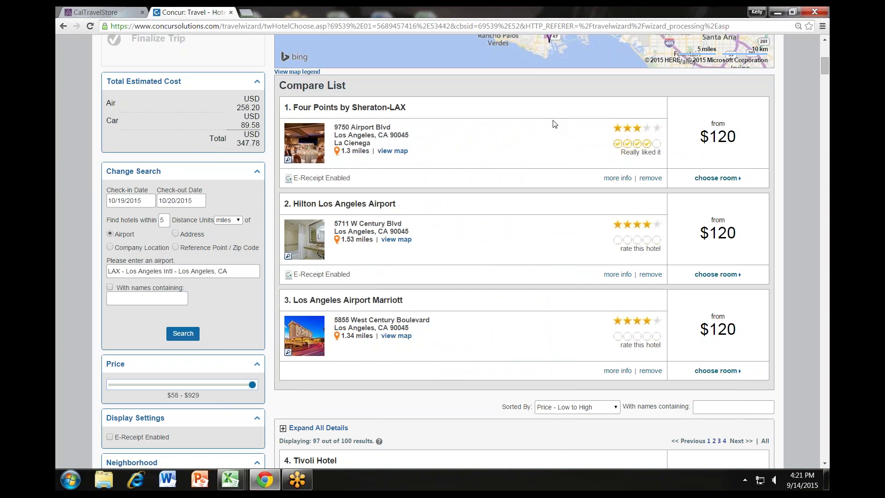
left_click(715, 276)
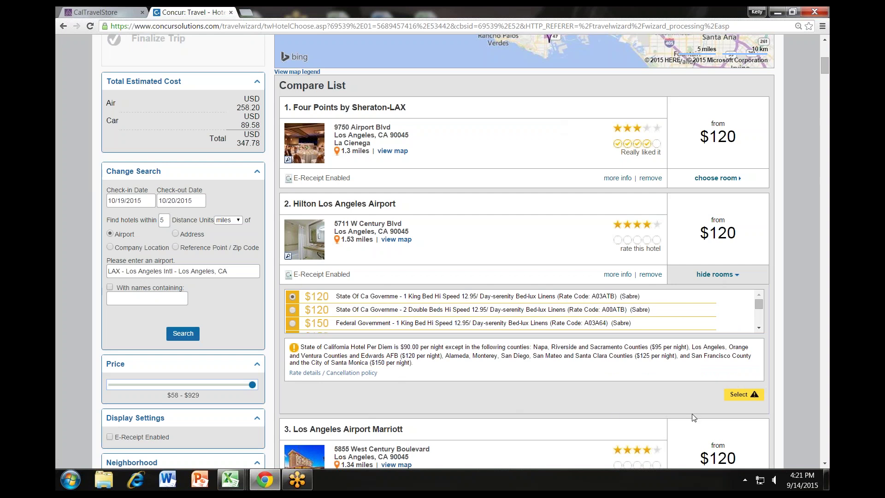
left_click(743, 399)
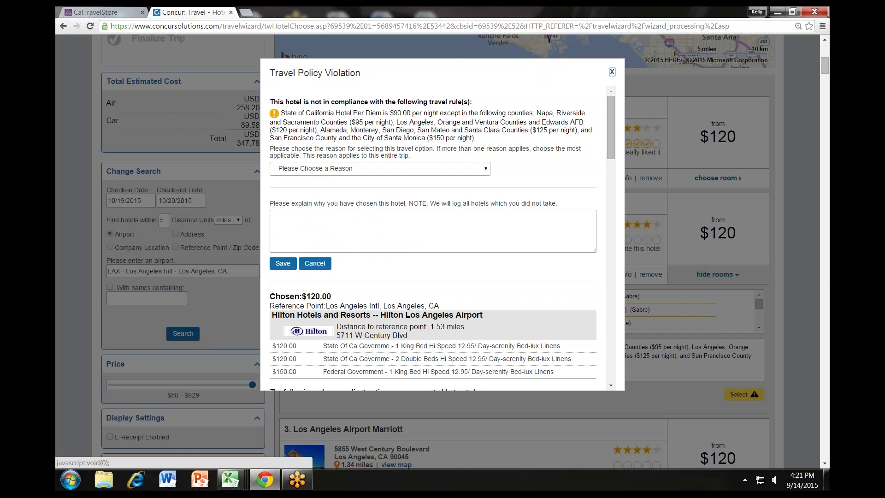
Choose 'LA Orange Ventura Edwards AFB per diem 120.00' as the policy violation reason and save it
left_click(486, 171)
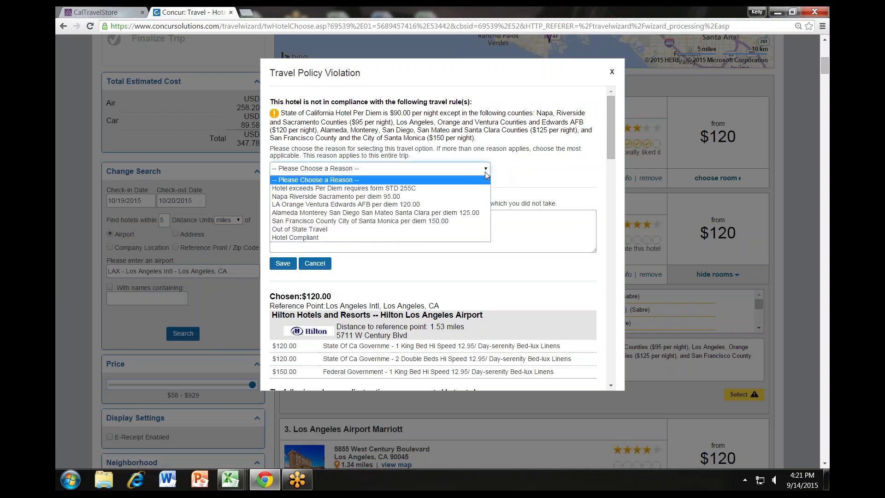
left_click(477, 205)
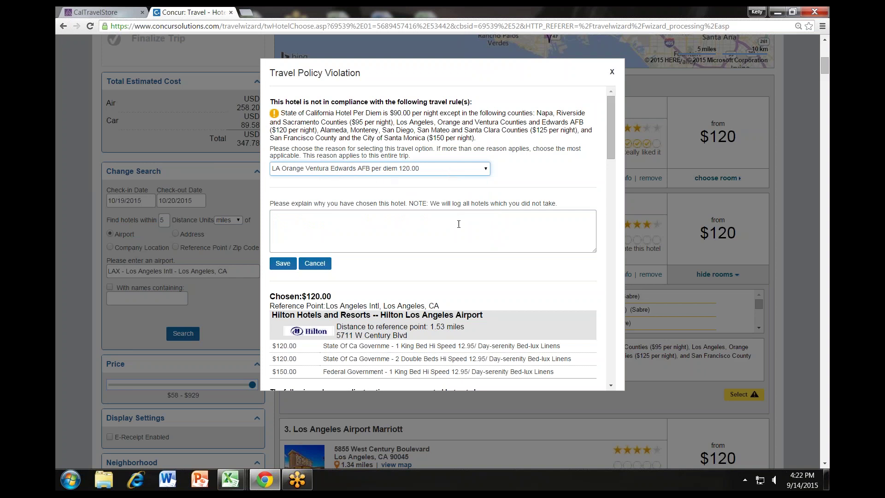
left_click(458, 224)
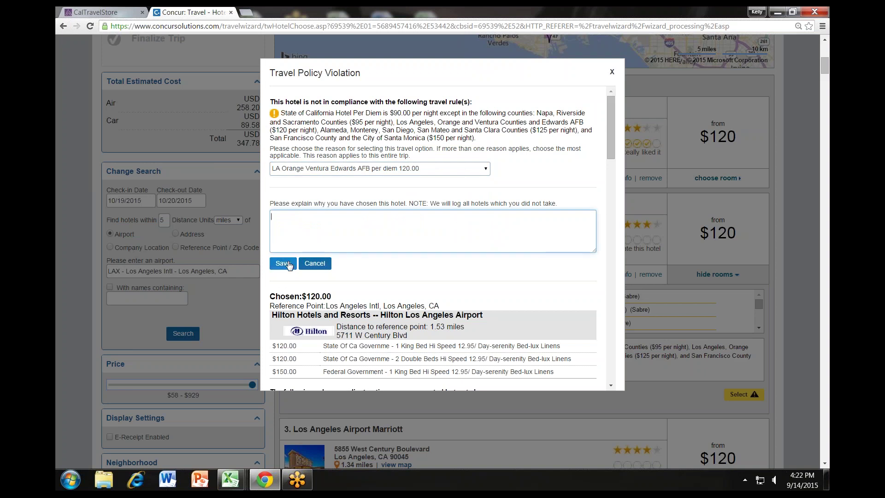
left_click(283, 263)
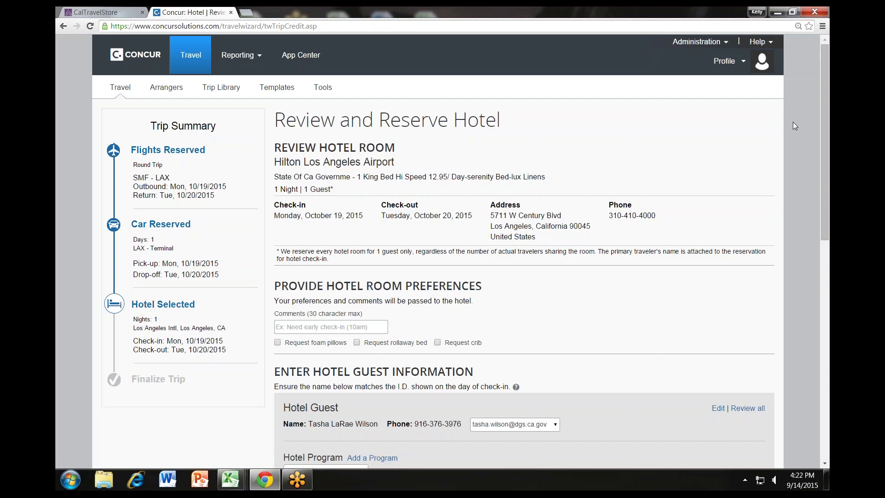
Agree to the Hilton's rate rules and cancellation policy and reserve the hotel
left_click_drag(822, 123, 828, 324)
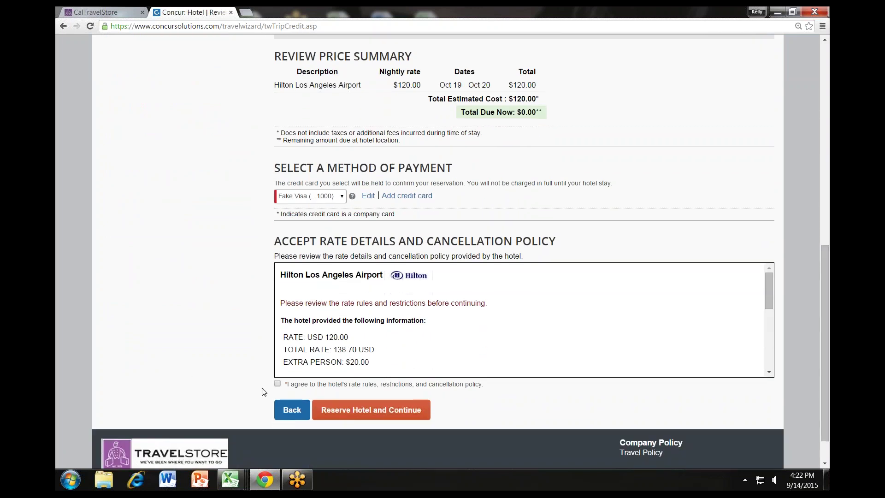
left_click(277, 384)
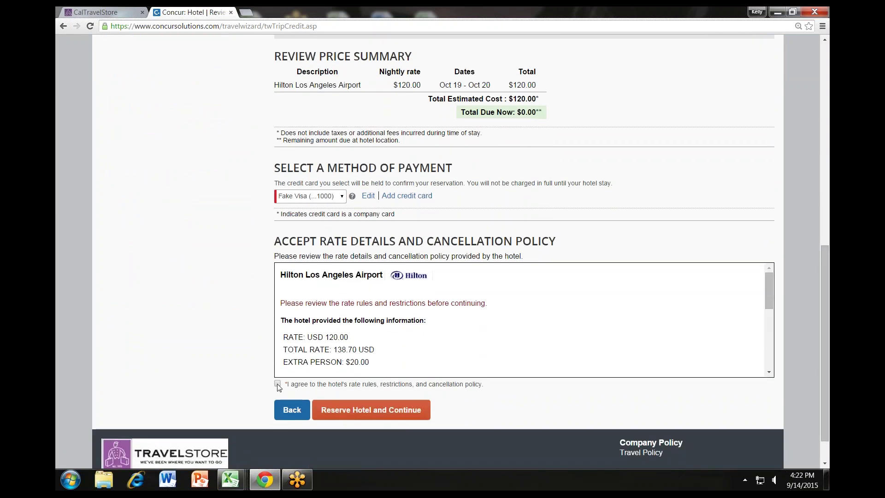
left_click(373, 411)
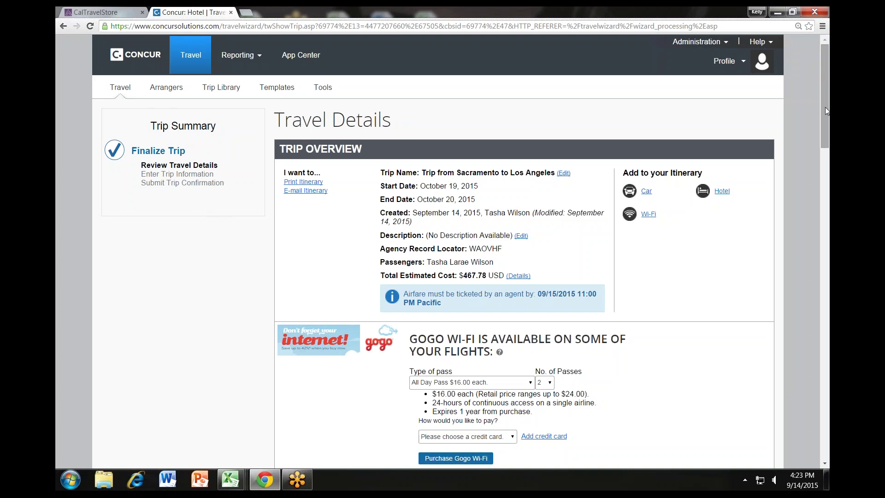
Review the Travel Details itinerary and proceed to Trip Booking Information
left_click_drag(826, 107, 828, 295)
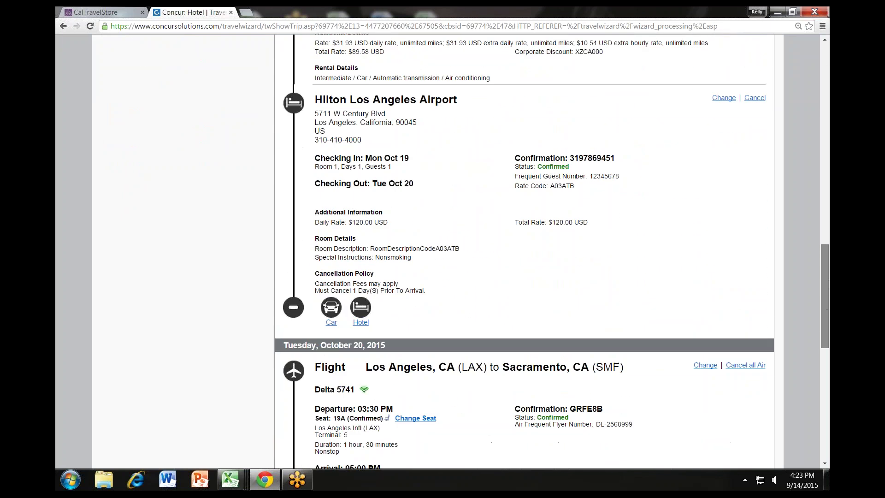
scroll(525, 252, "down", 6)
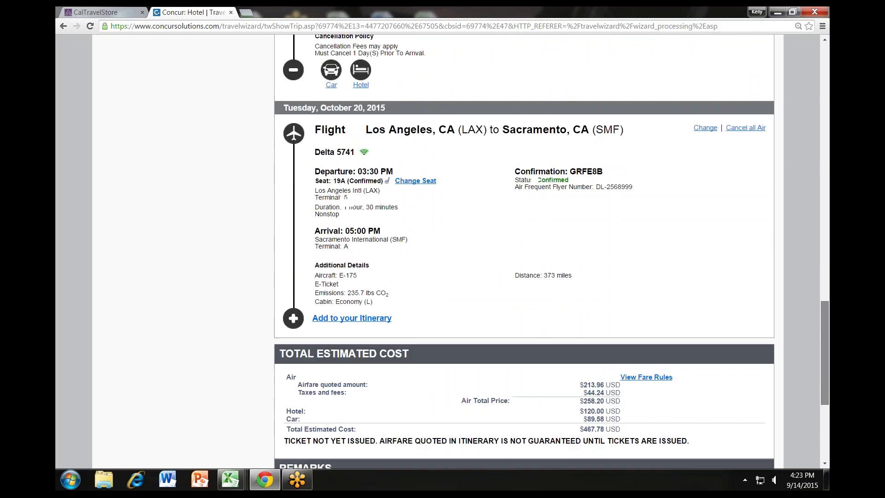
scroll(524, 251, "down", 1)
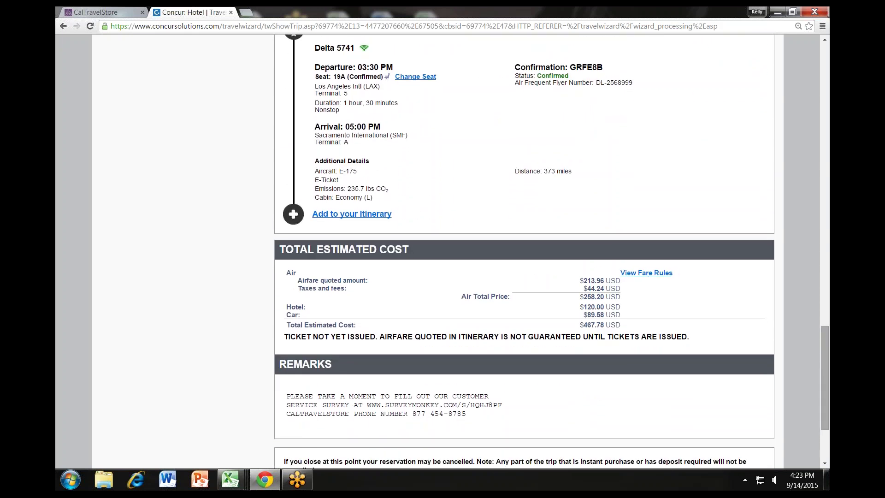
left_click_drag(823, 371, 822, 389)
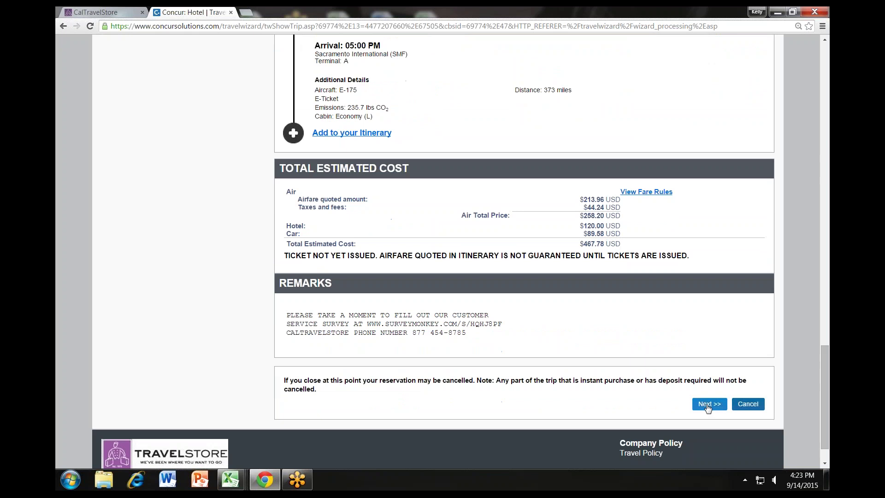
left_click(708, 405)
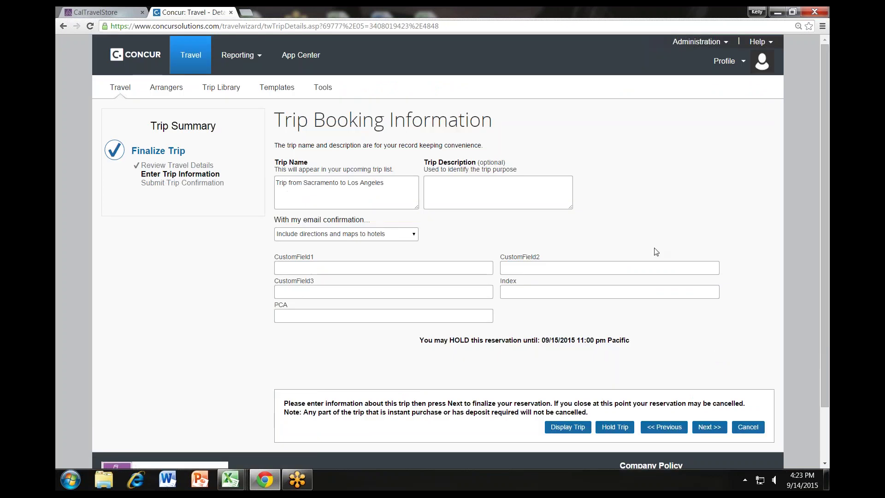
Enter 'Training for Commission' as the trip description and submit the booking information
left_click(469, 198)
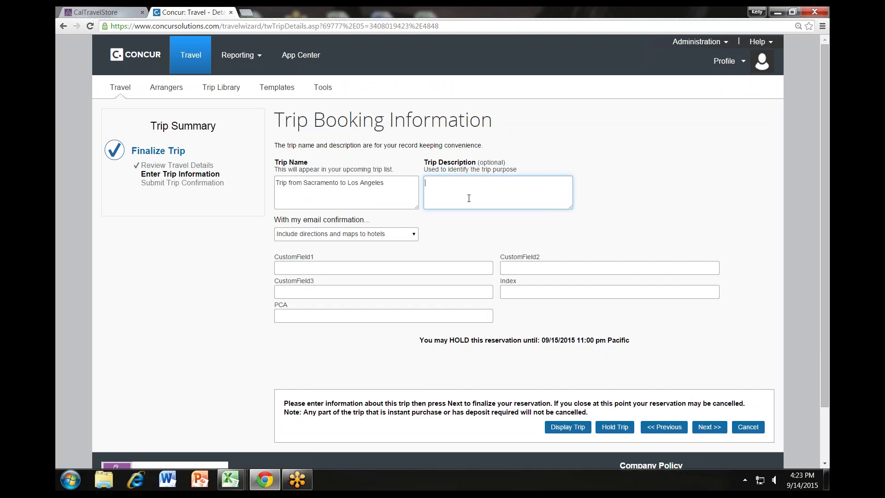
type("Training for Commission")
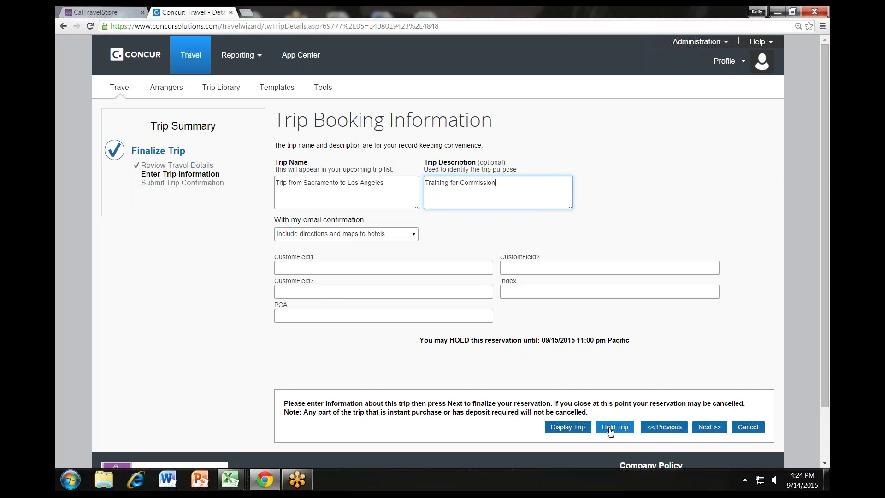
left_click(709, 427)
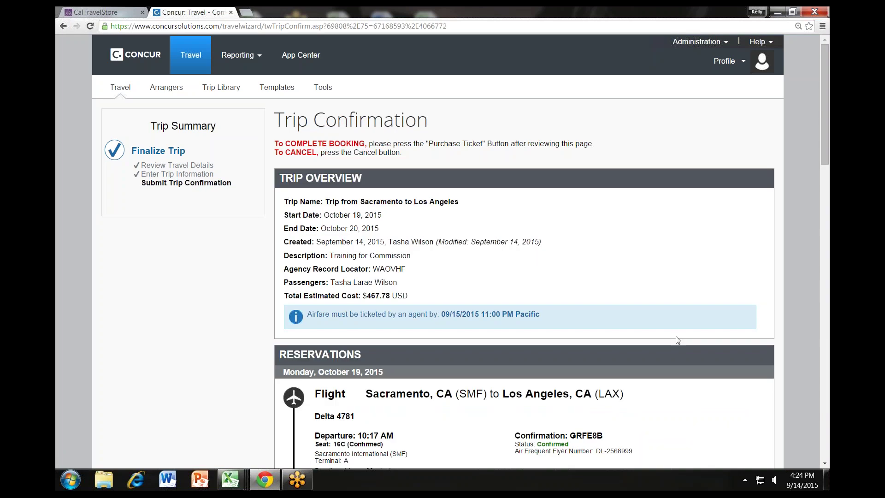
Scroll down the Trip Confirmation page to the Purchase Ticket button
scroll(677, 337, "down", 5)
scroll(677, 339, "down", 10)
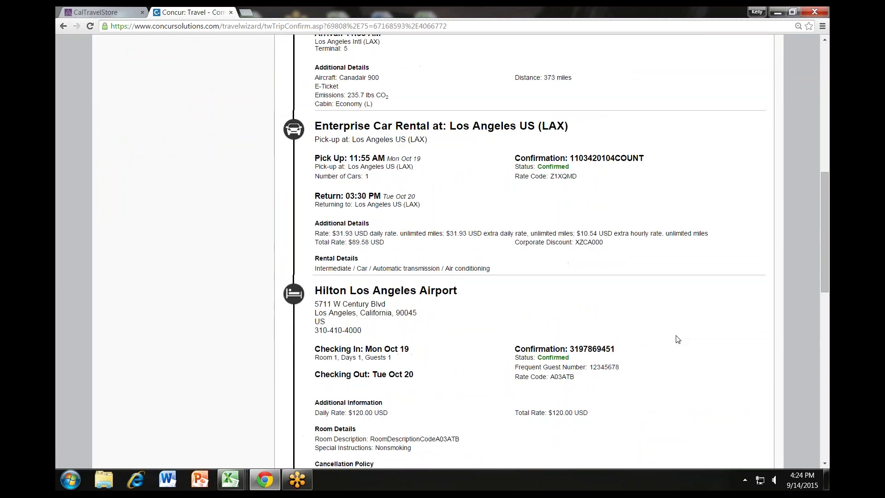
scroll(679, 341, "down", 7)
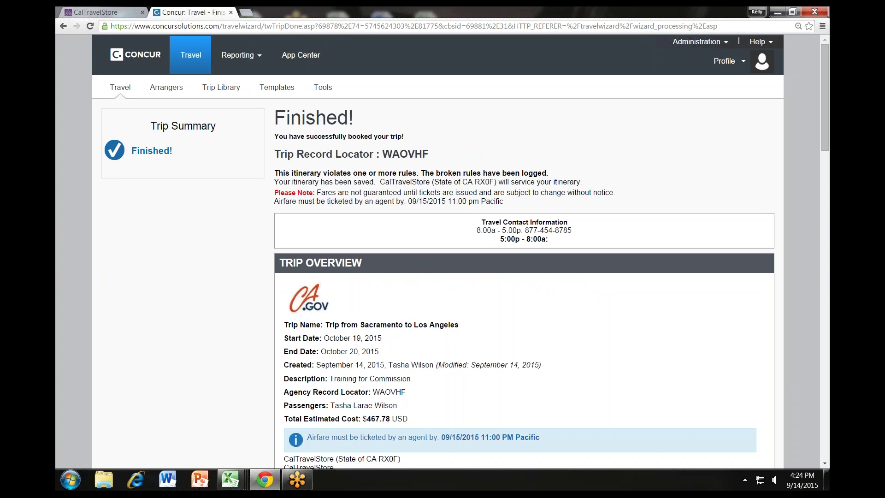
Go back to the Concur Travel home page to see the Sacramento–Los Angeles trip marked Confirmed
left_click(191, 64)
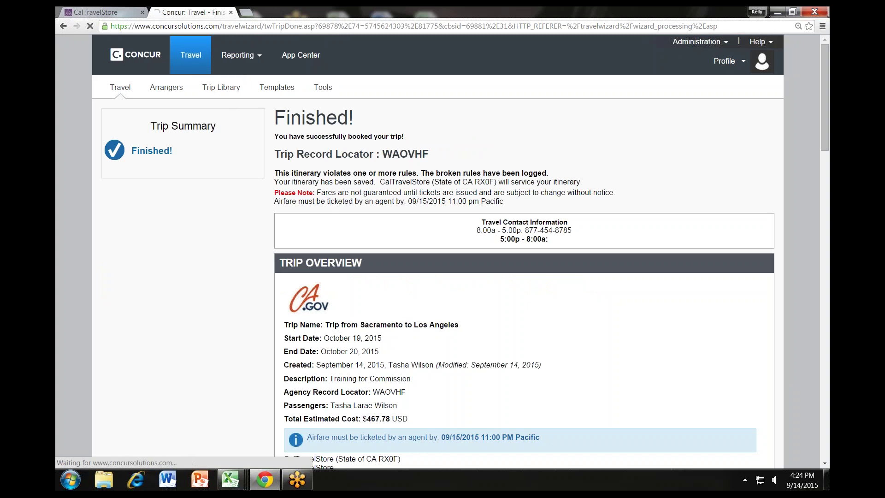